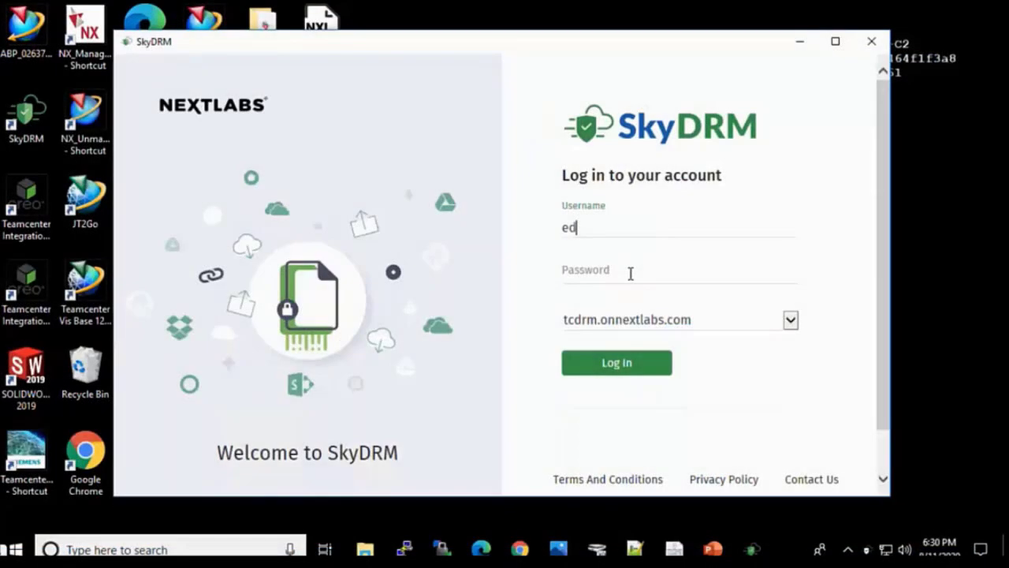
Step: Paste the account password into the SkyDRM login window and log in
left_click(631, 278)
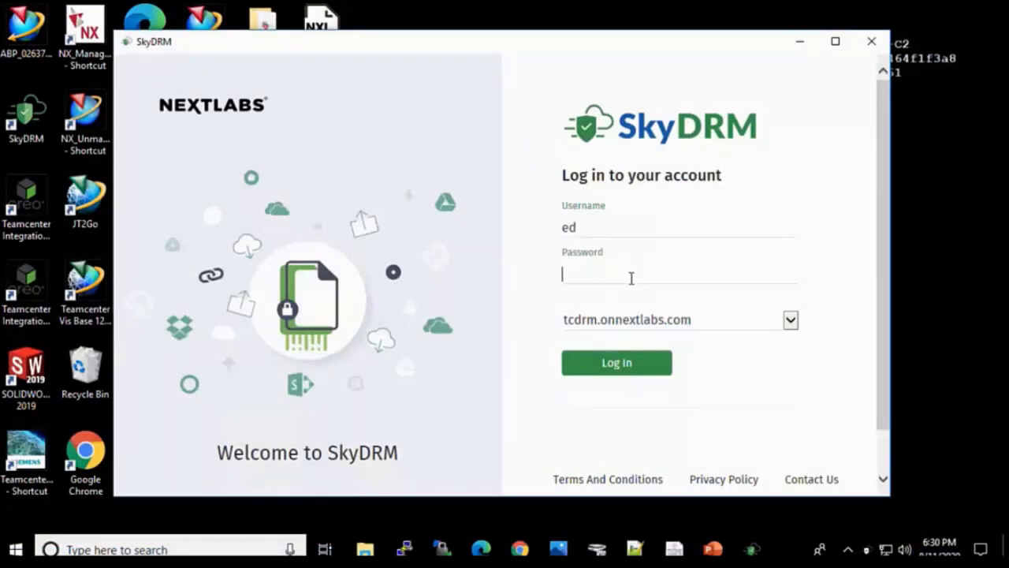
key("ctrl+v")
left_click(631, 365)
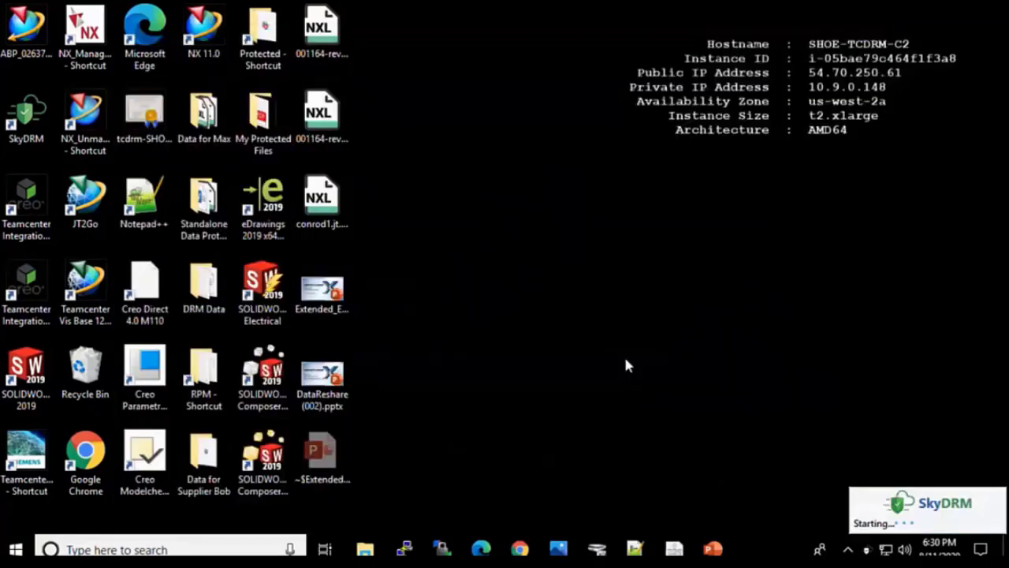
Step: Dismiss the SkyDRM notice and log in to Teamcenter 12 with the account password
left_click(599, 355)
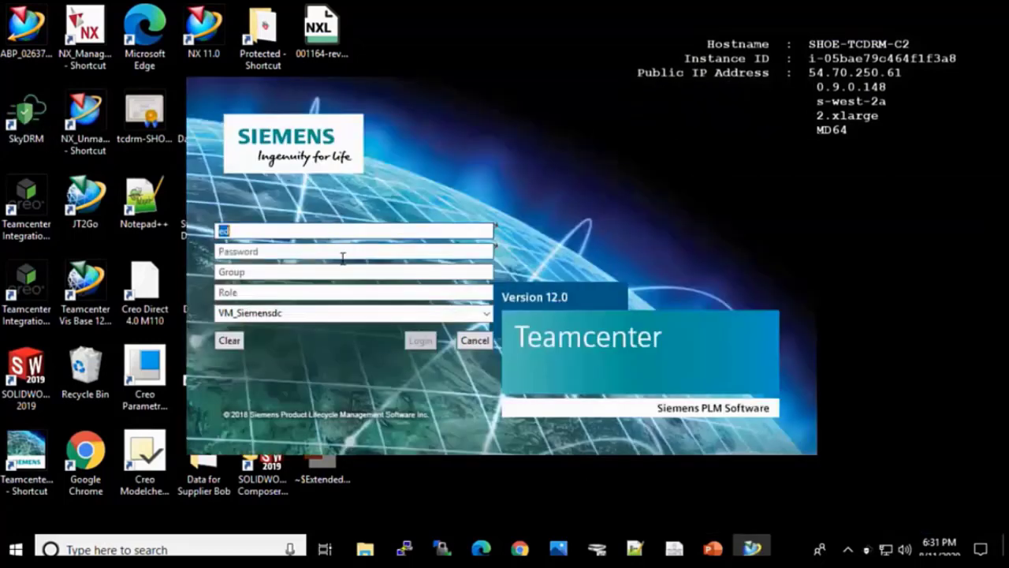
left_click(337, 257)
type("ed")
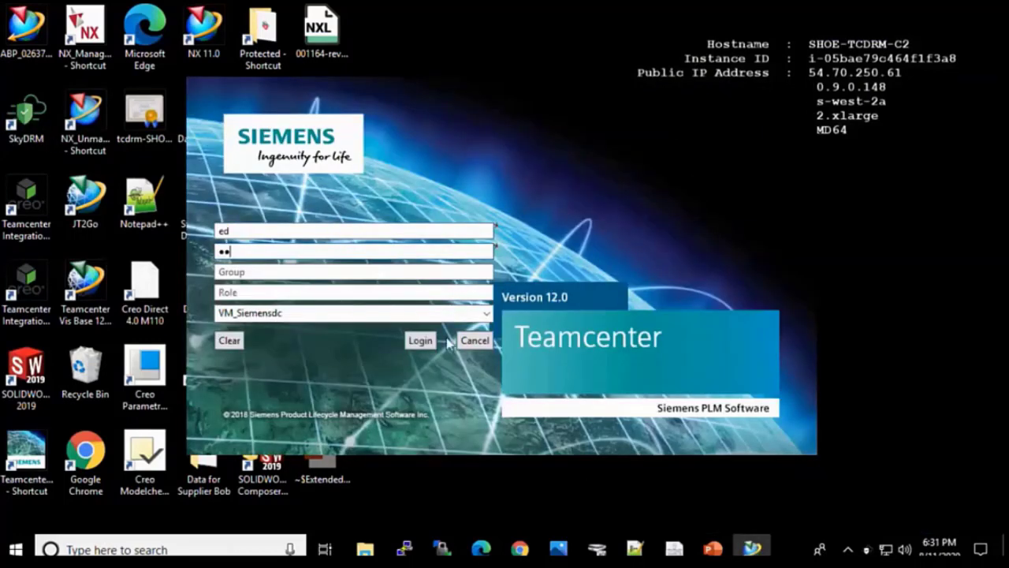
left_click(420, 340)
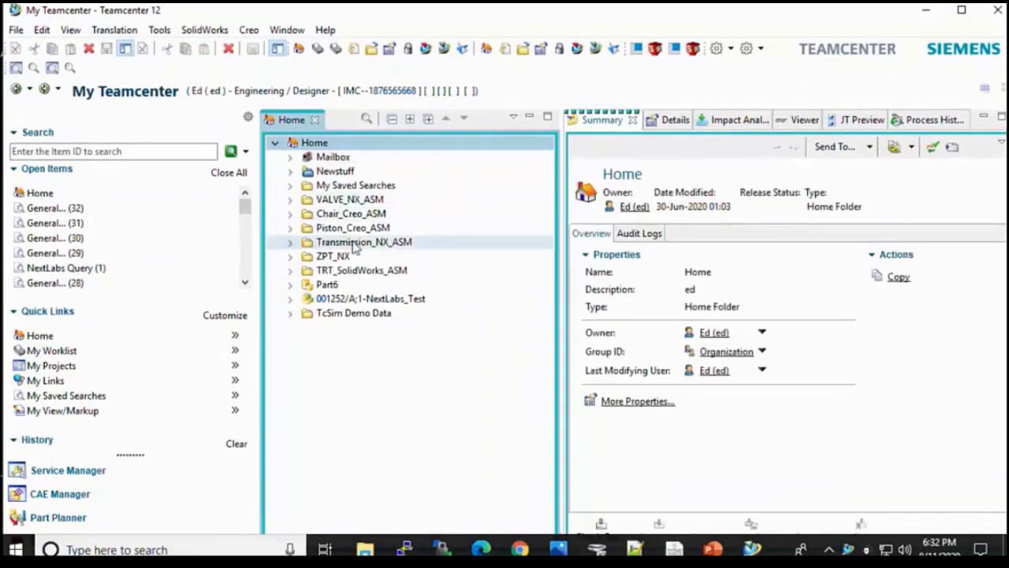
Step: Expand Transmission_NX_ASM to the TRAN-D0000056/A;1-NUT revision and show the TRAN-D0000056-A dataset summary
left_click(290, 244)
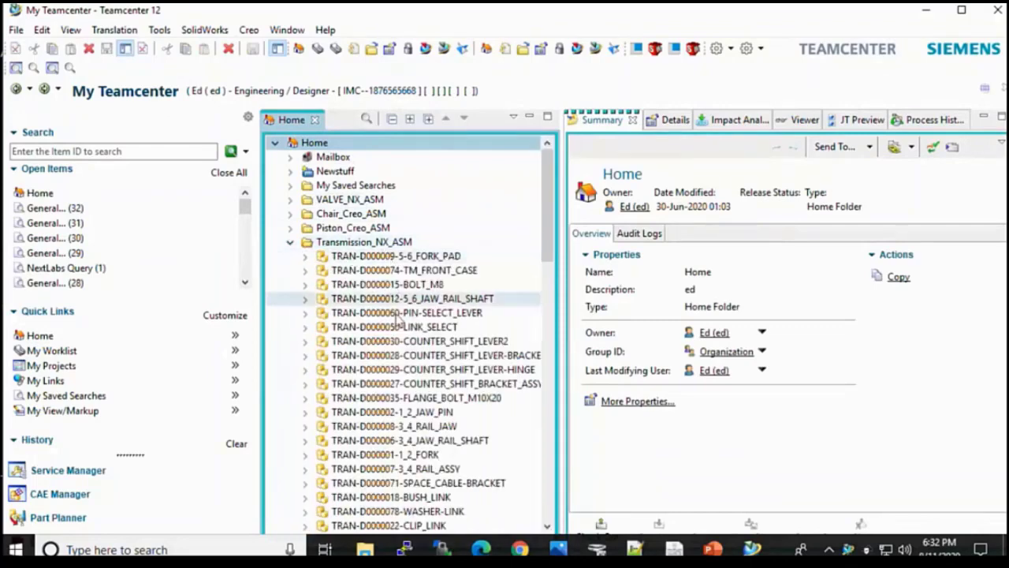
left_click_drag(544, 195, 541, 288)
left_click(305, 356)
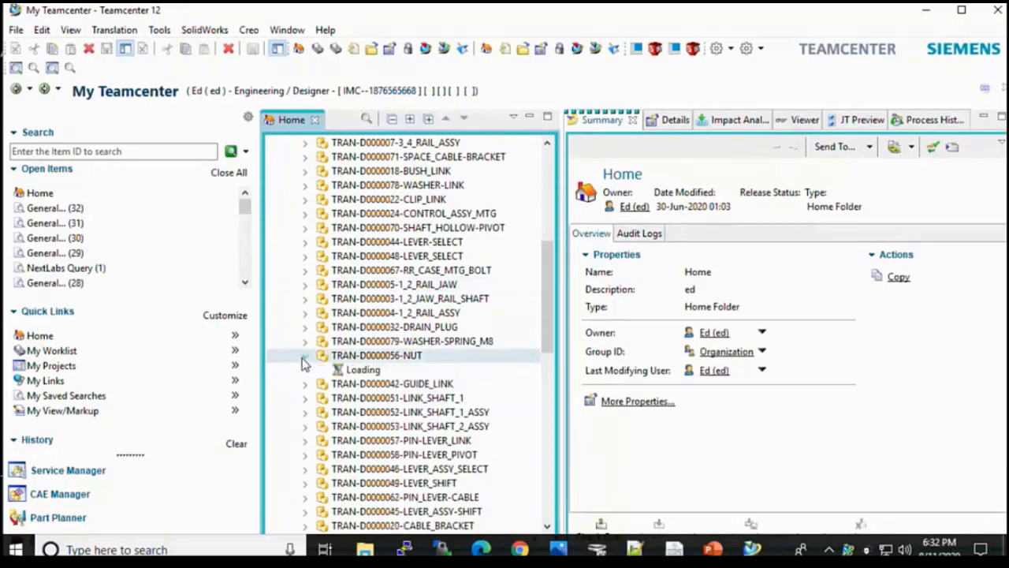
left_click(319, 384)
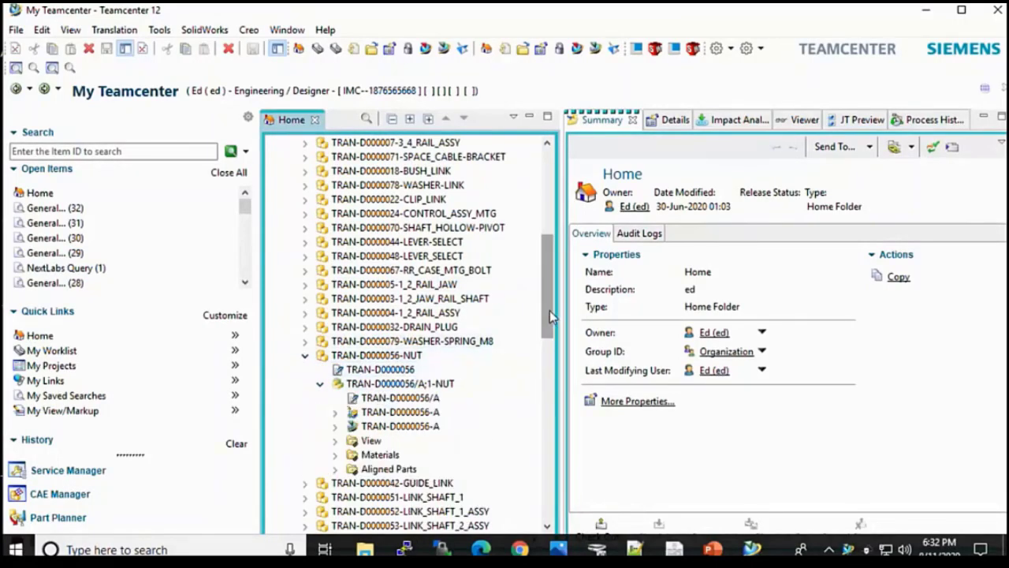
left_click_drag(545, 313, 545, 323)
double_click(398, 327)
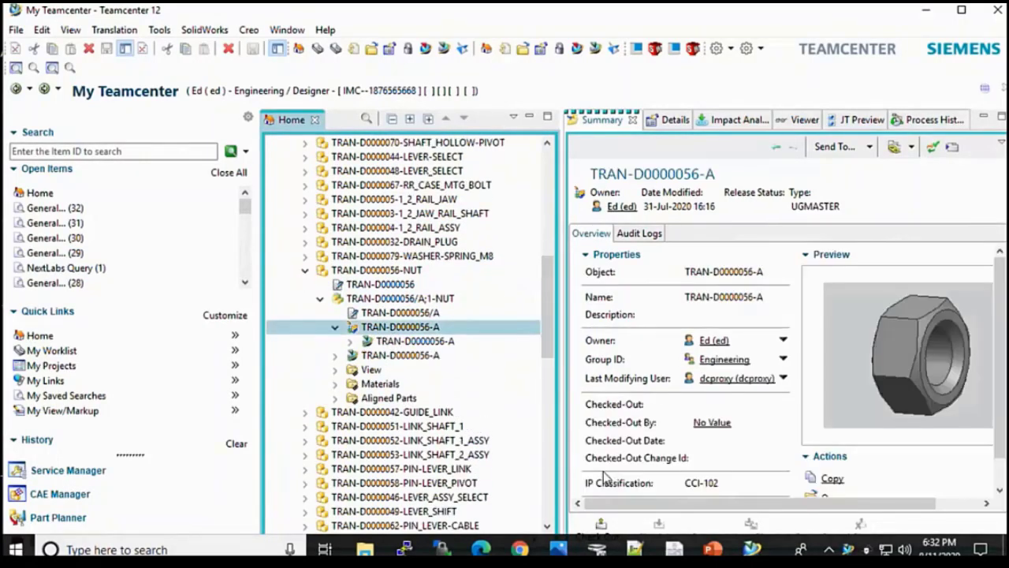
Step: Open the dataset's properties and scroll to its IP Classification, CCI-102
right_click(400, 331)
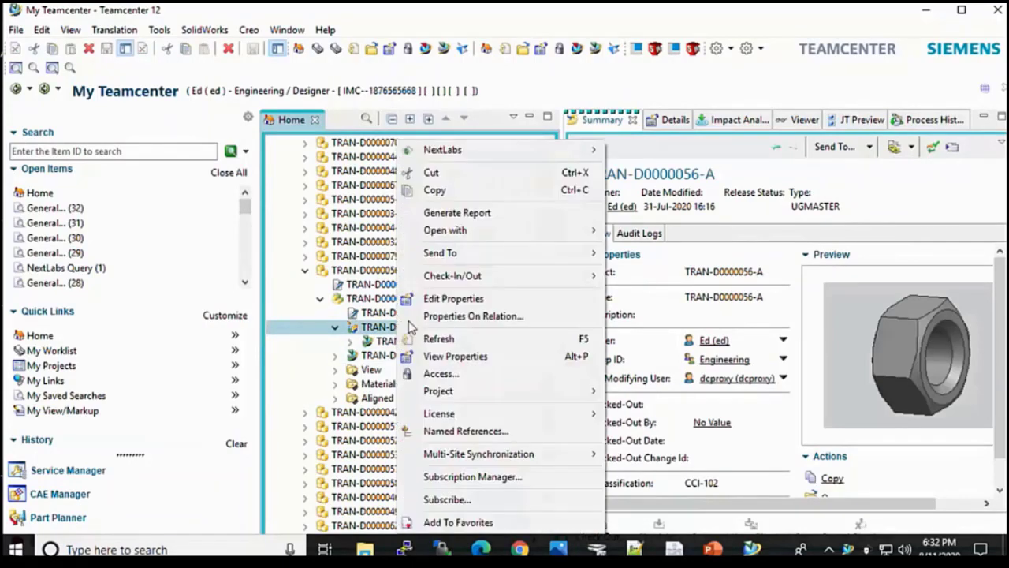
left_click(457, 358)
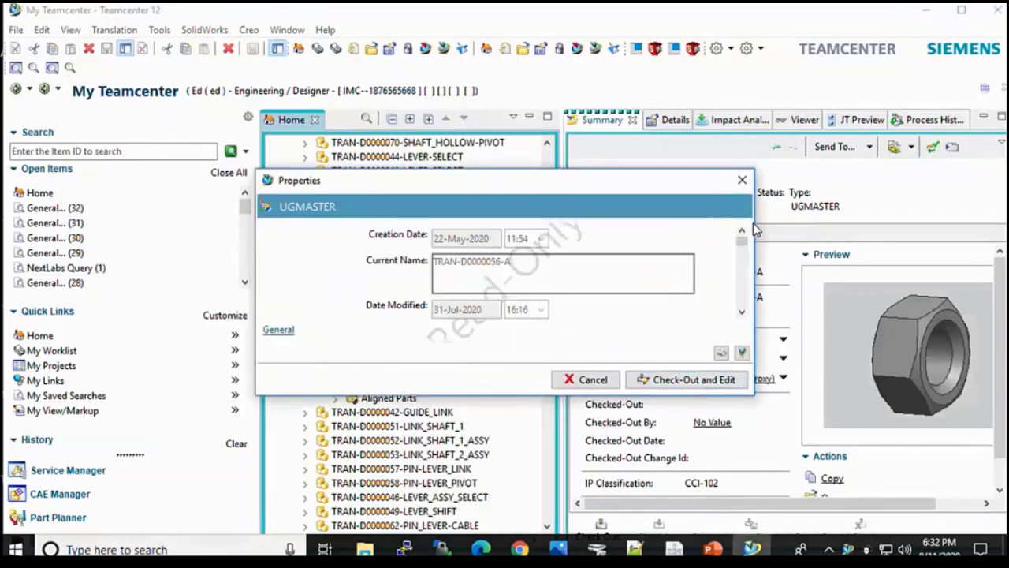
left_click_drag(741, 246, 741, 263)
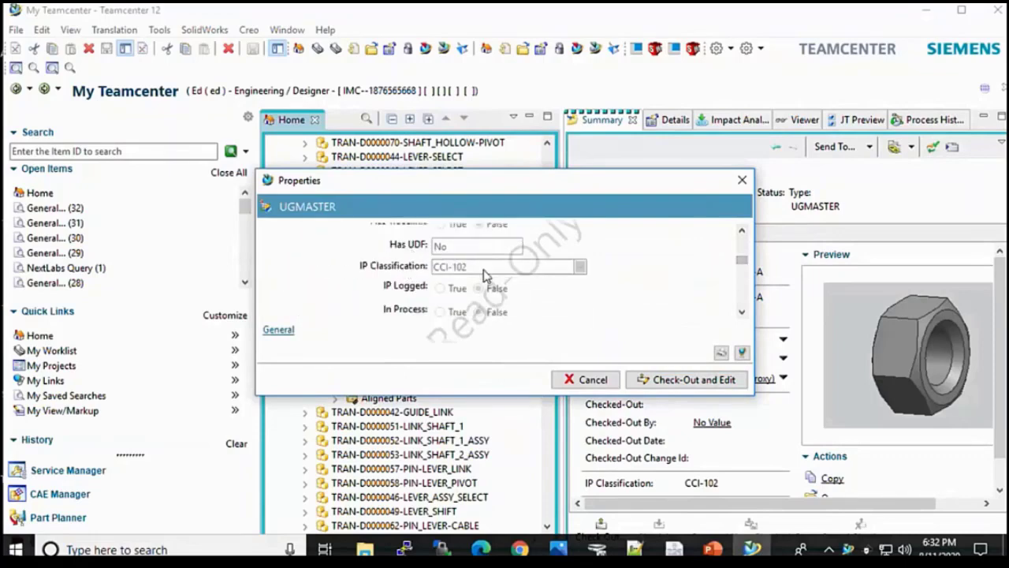
Step: Close the properties, expand TRAN-D0000072-TM_ASSY and open TRAN-D0000072-View in Structure Manager
left_click(587, 379)
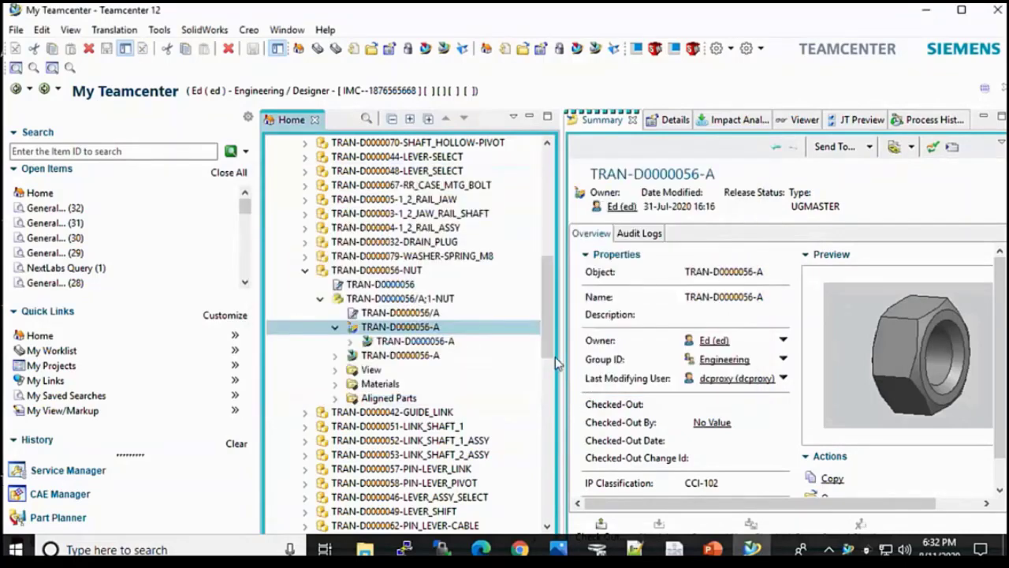
left_click_drag(548, 314, 542, 483)
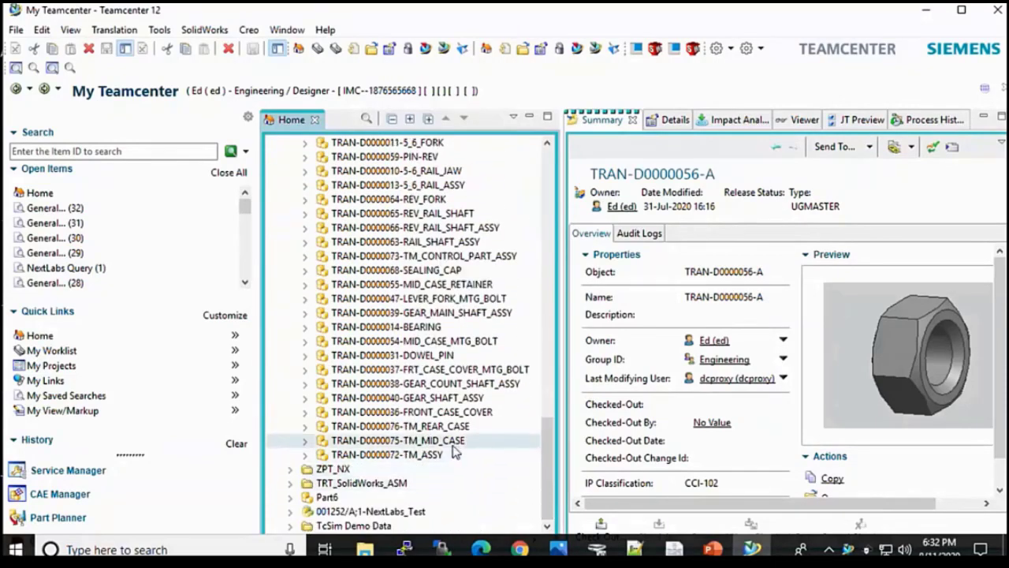
left_click(304, 455)
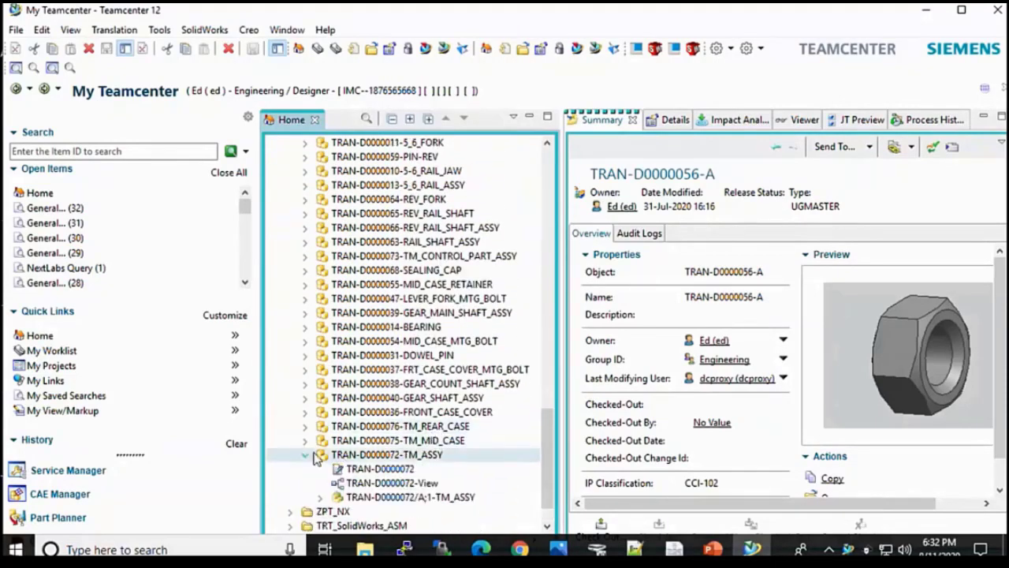
left_click(377, 482)
double_click(377, 482)
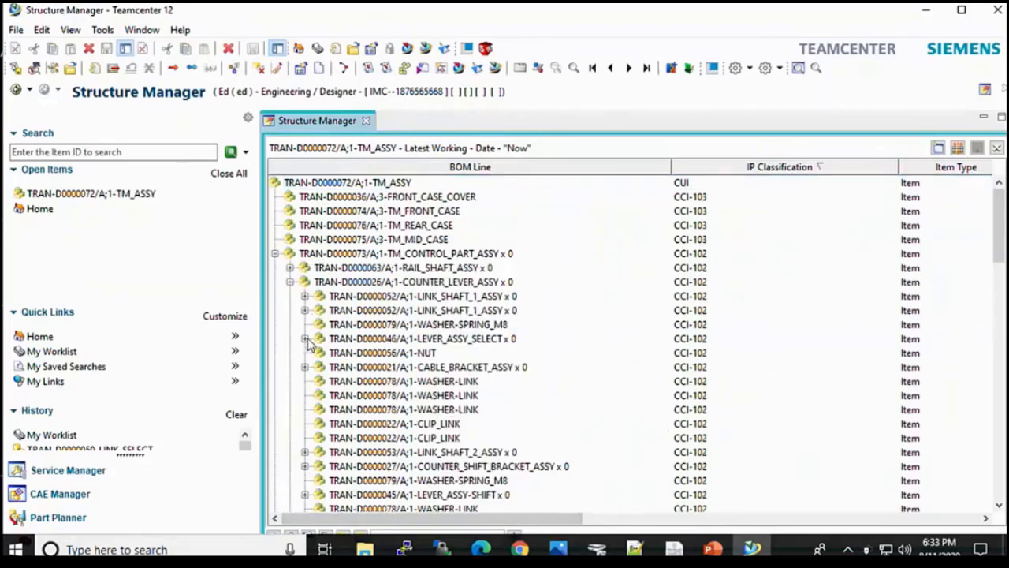
left_click(306, 339)
left_click(690, 325)
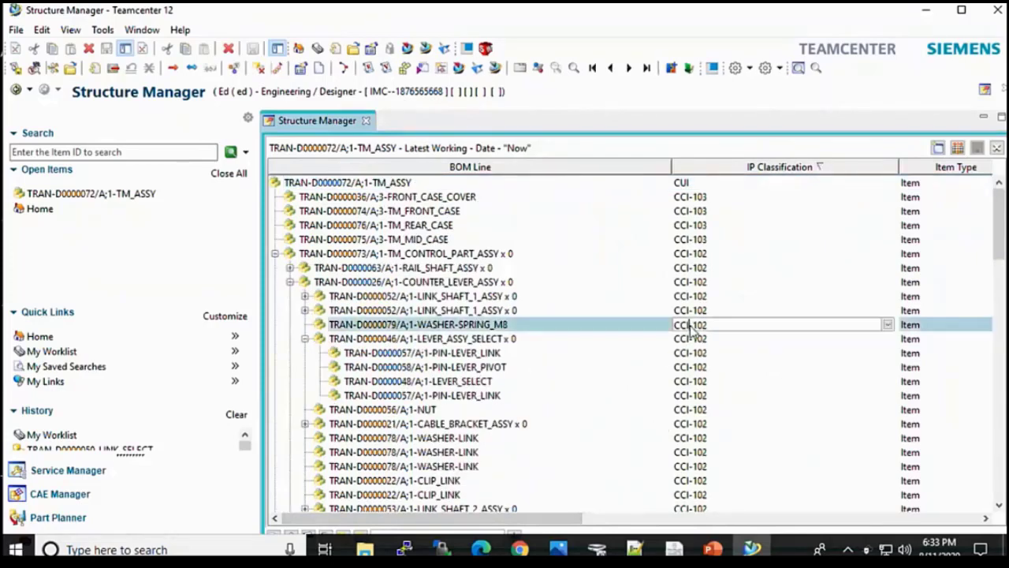
left_click(888, 324)
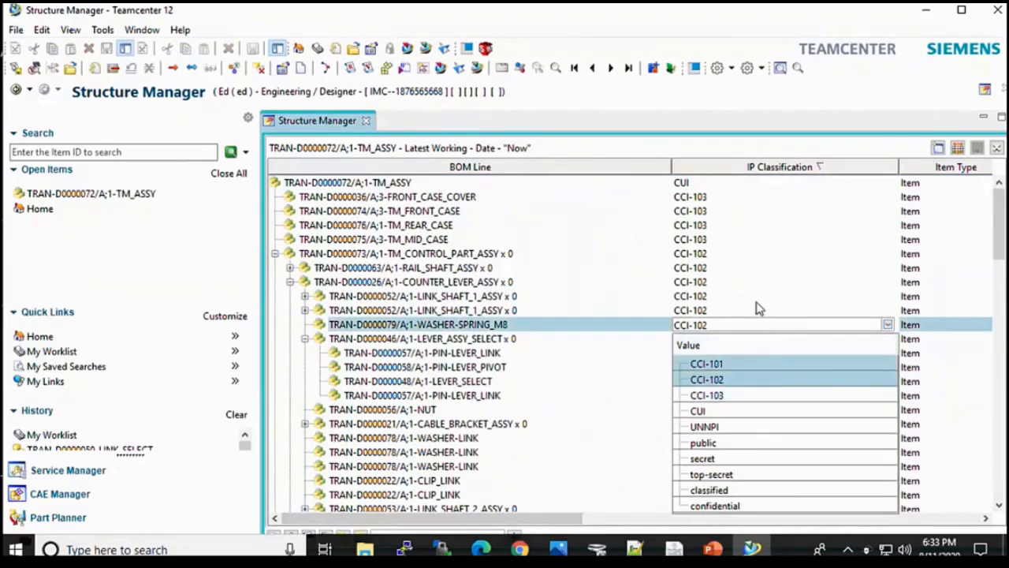
left_click(753, 385)
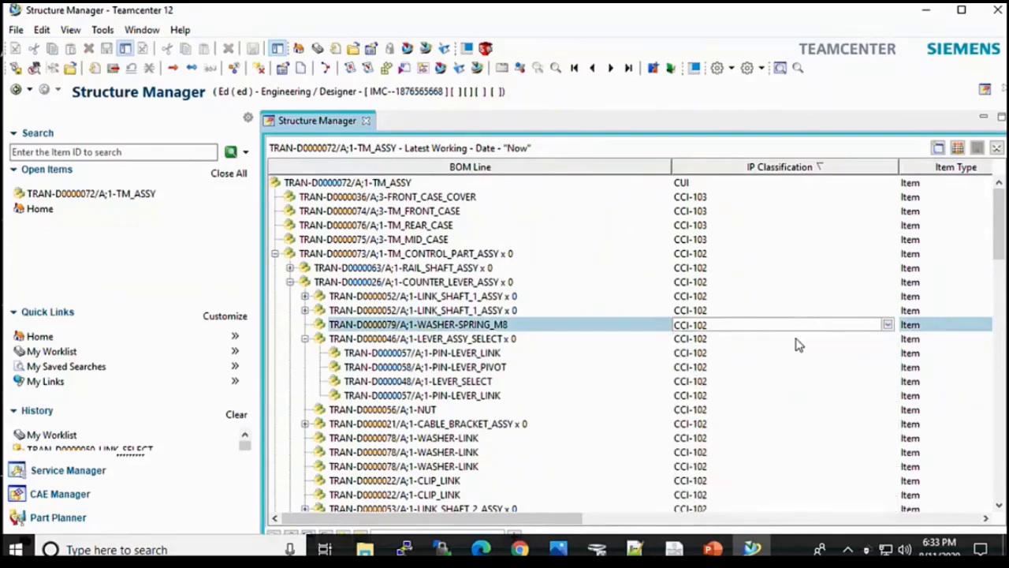
right_click(365, 182)
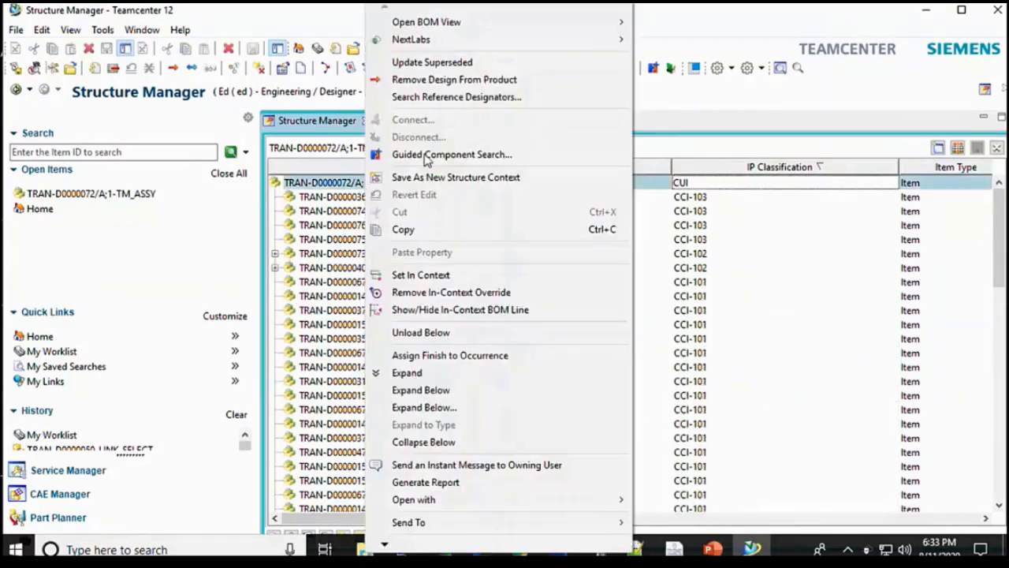
mouse_move(505, 45)
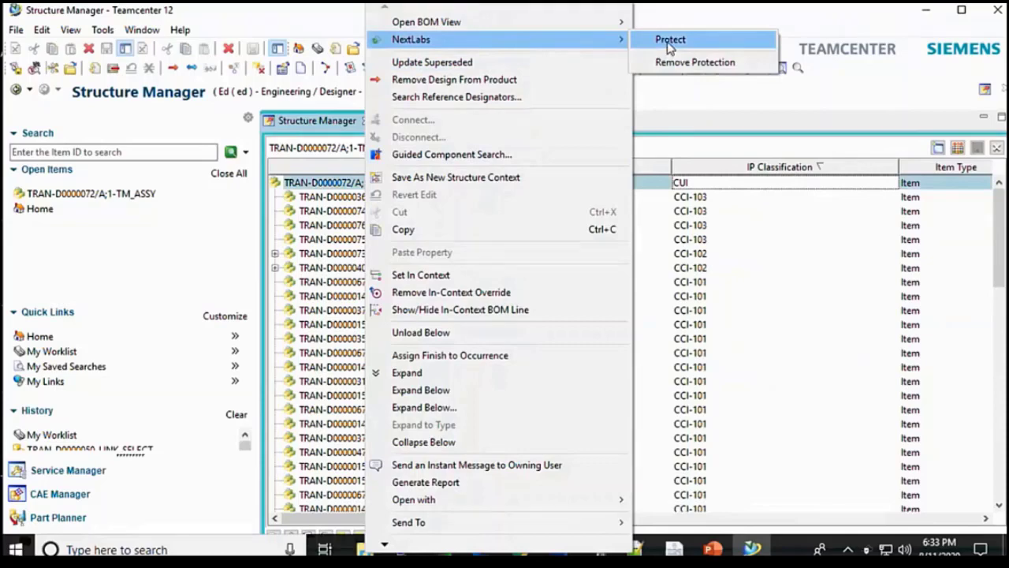
left_click(332, 188)
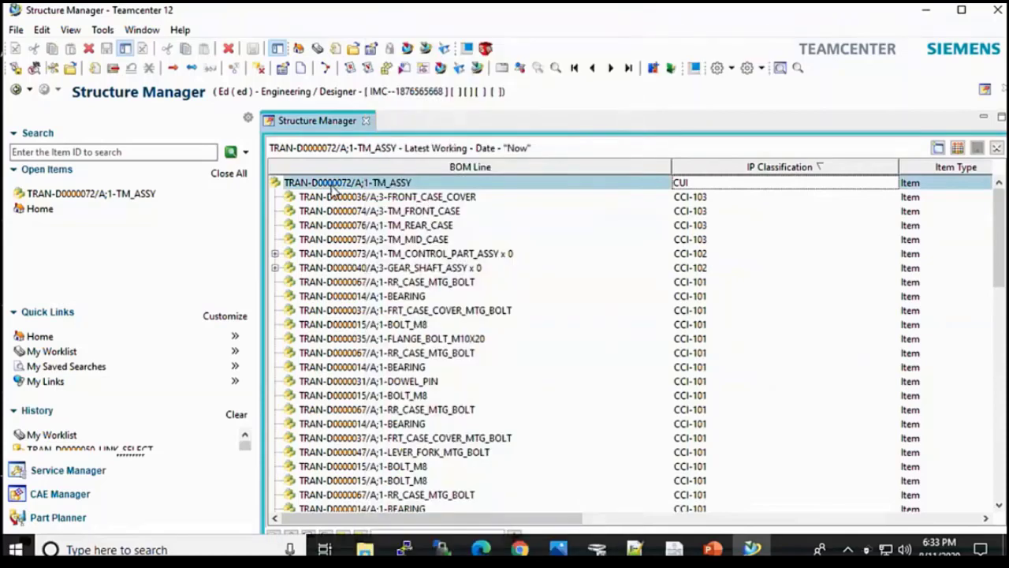
left_click(43, 338)
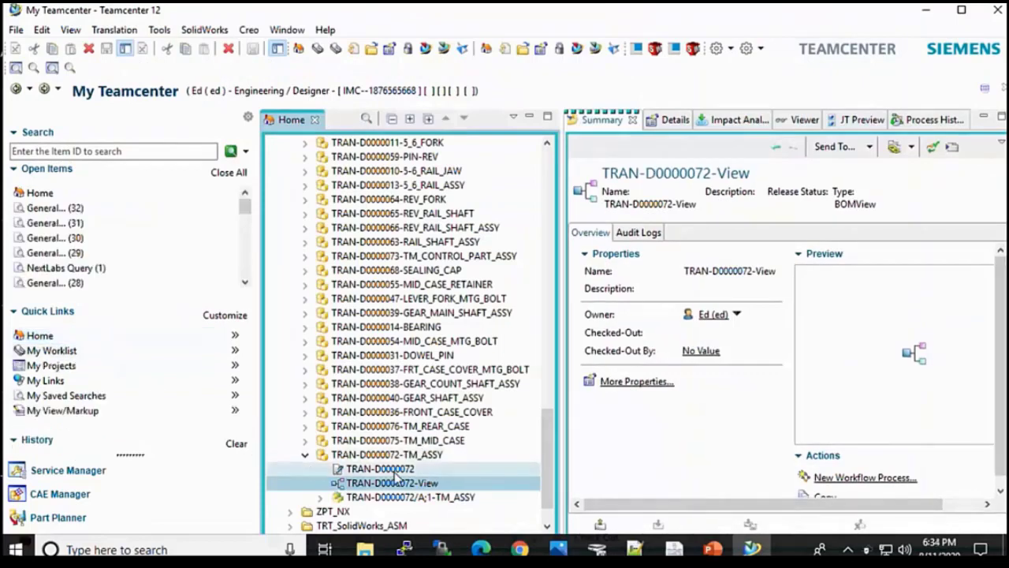
Step: Launch the TRAN-D0000072-TM_ASSY item from My Teamcenter into NX 11
left_click(396, 457)
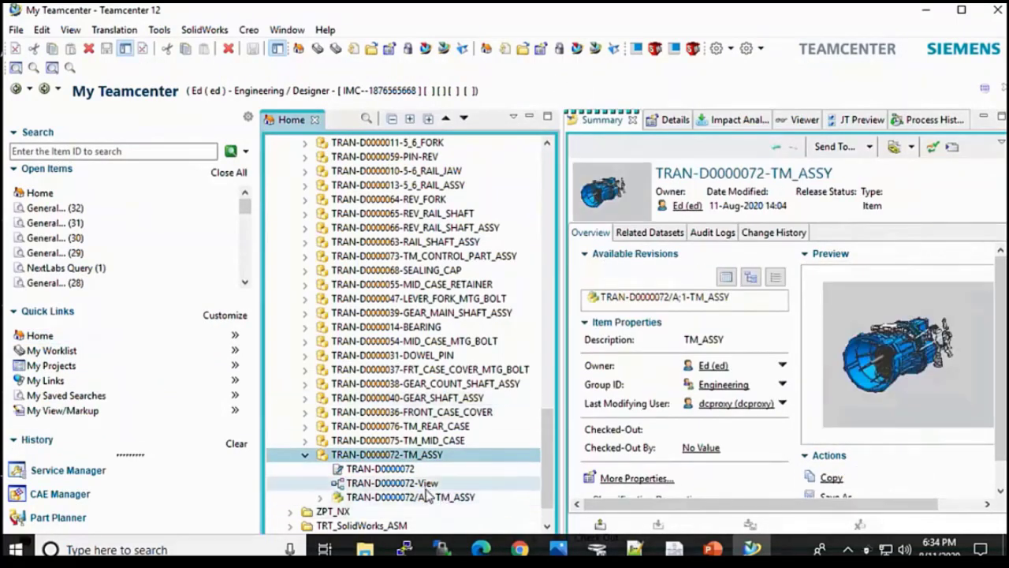
left_click(577, 47)
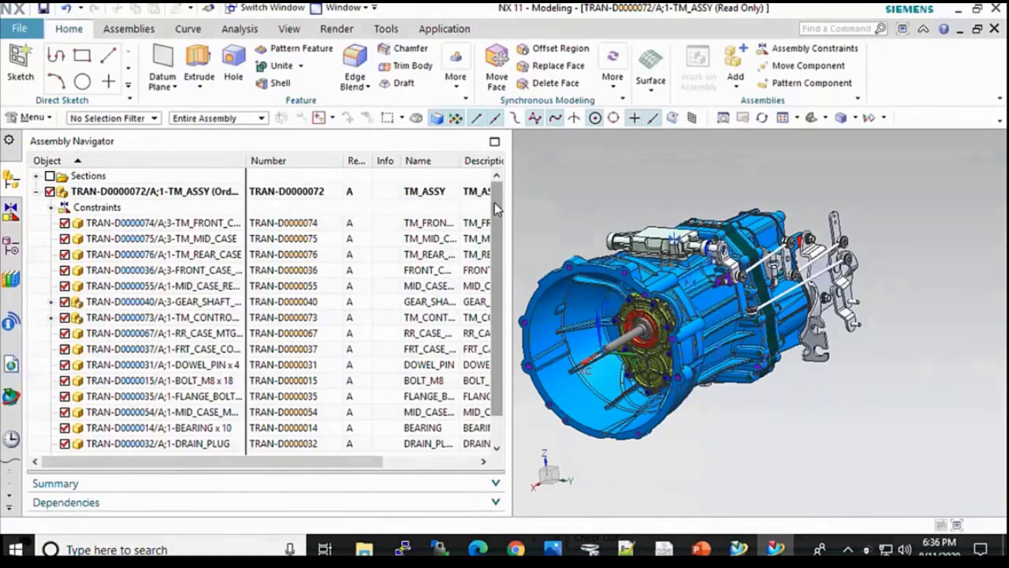
scroll(473, 300, "down", 1)
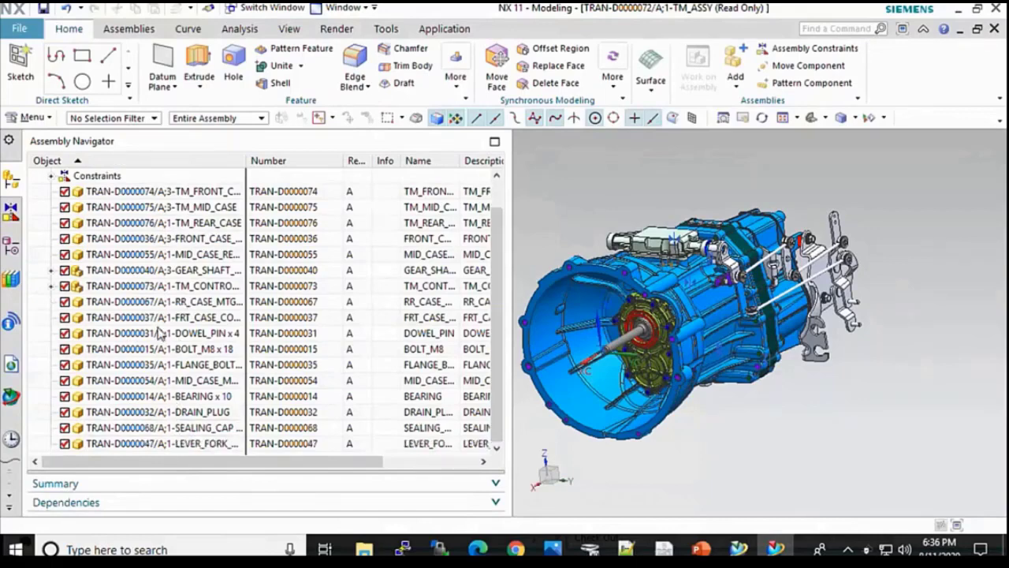
scroll(473, 234, "up", 1)
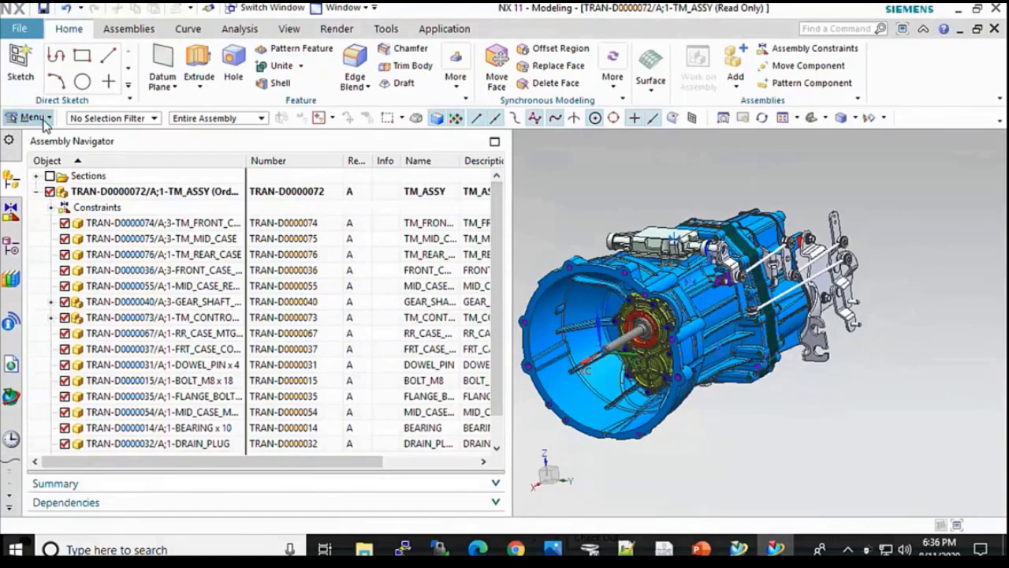
left_click(44, 122)
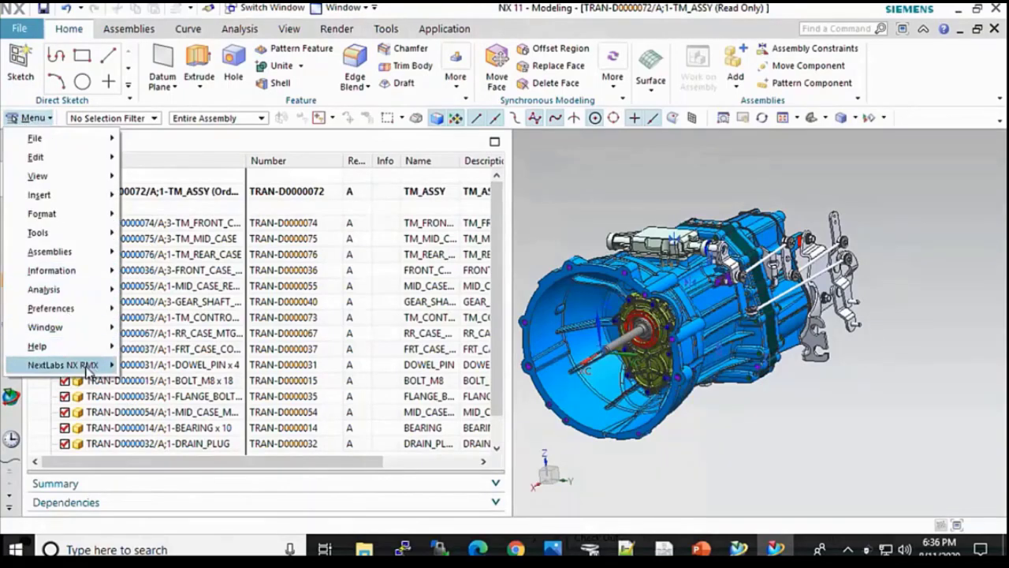
mouse_move(92, 370)
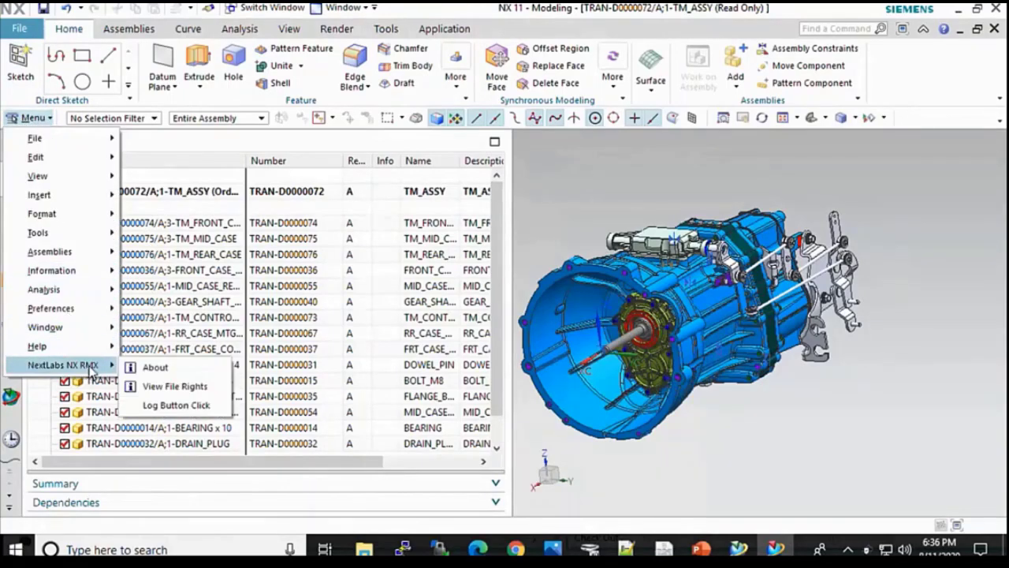
left_click(193, 391)
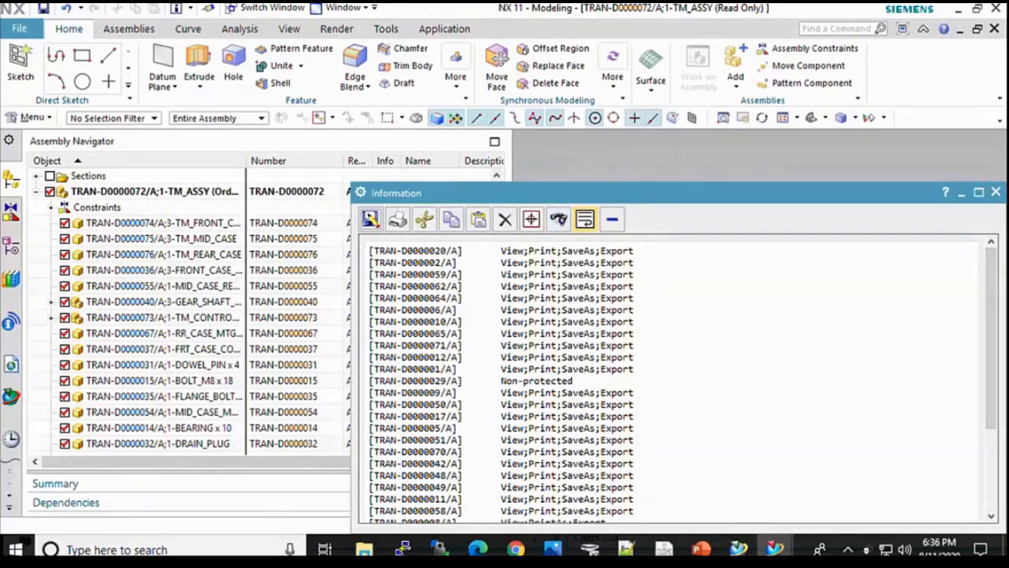
left_click_drag(998, 275, 994, 404)
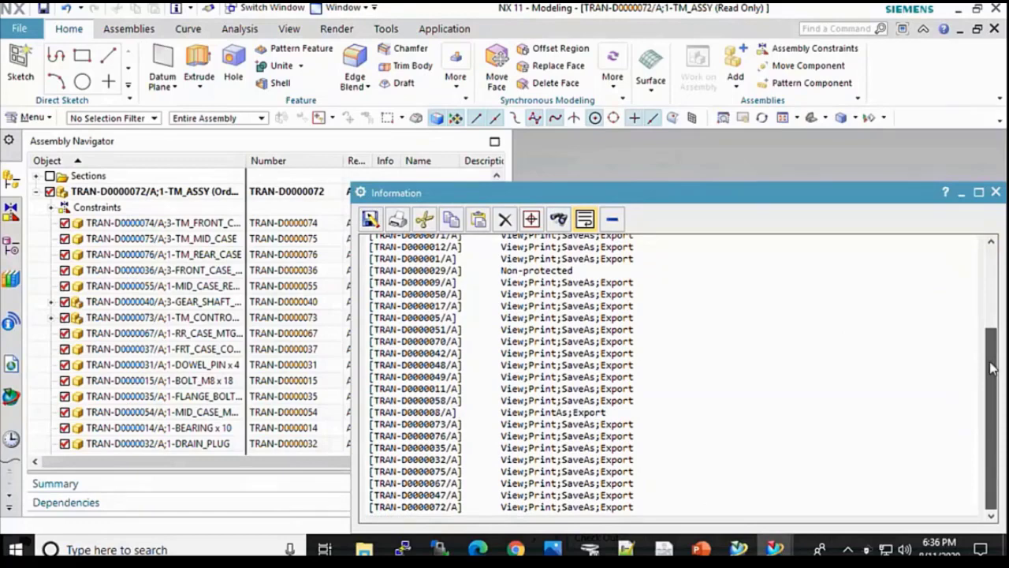
left_click_drag(992, 368, 992, 266)
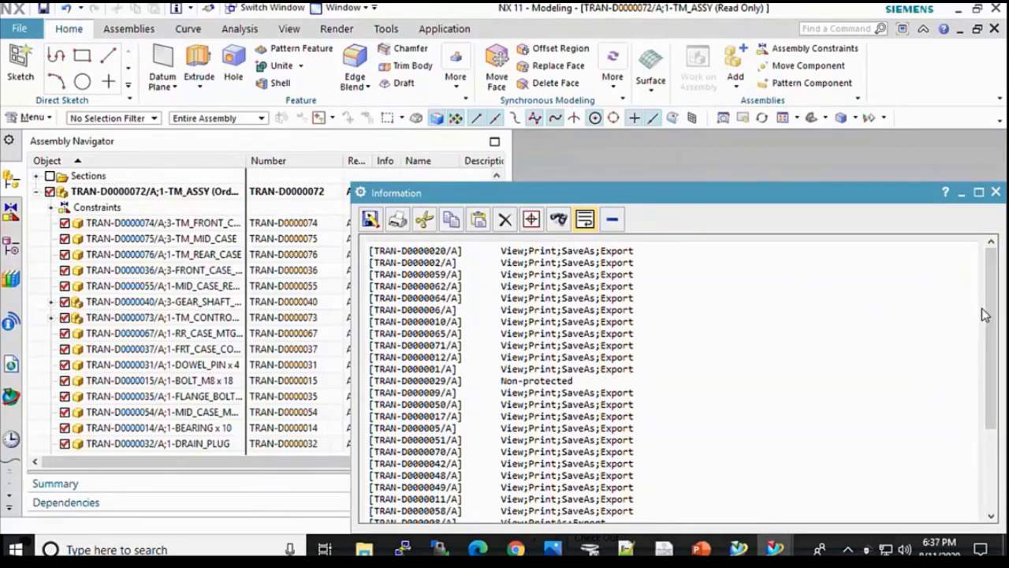
Step: Close the file rights list and look over the File > Export formats in NX
left_click(996, 191)
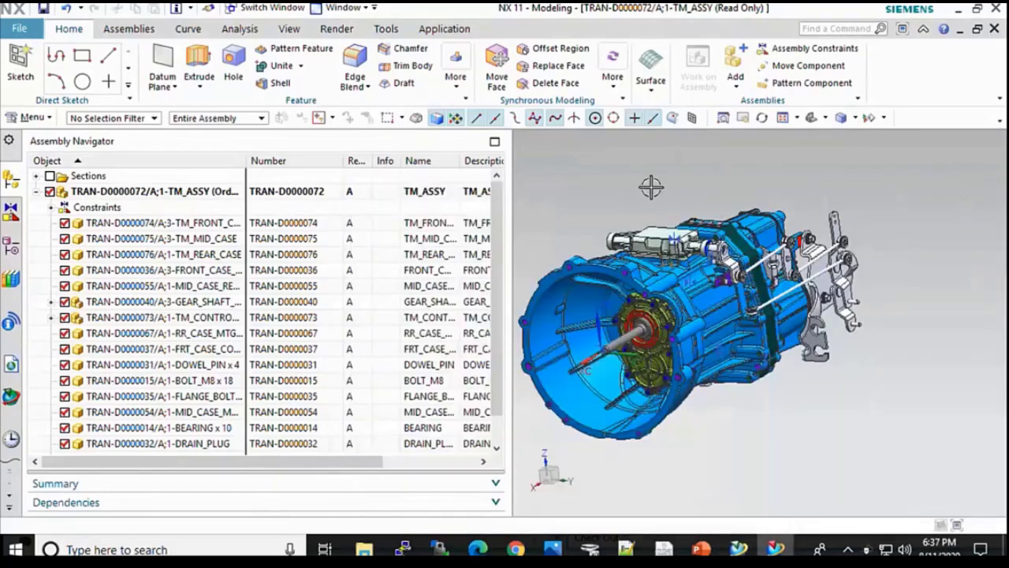
left_click(19, 29)
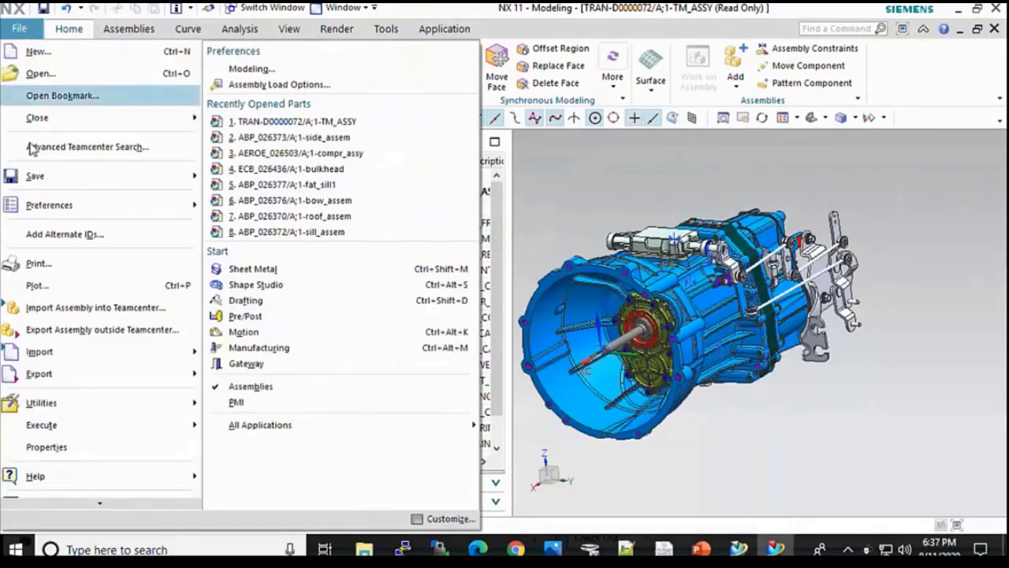
mouse_move(79, 384)
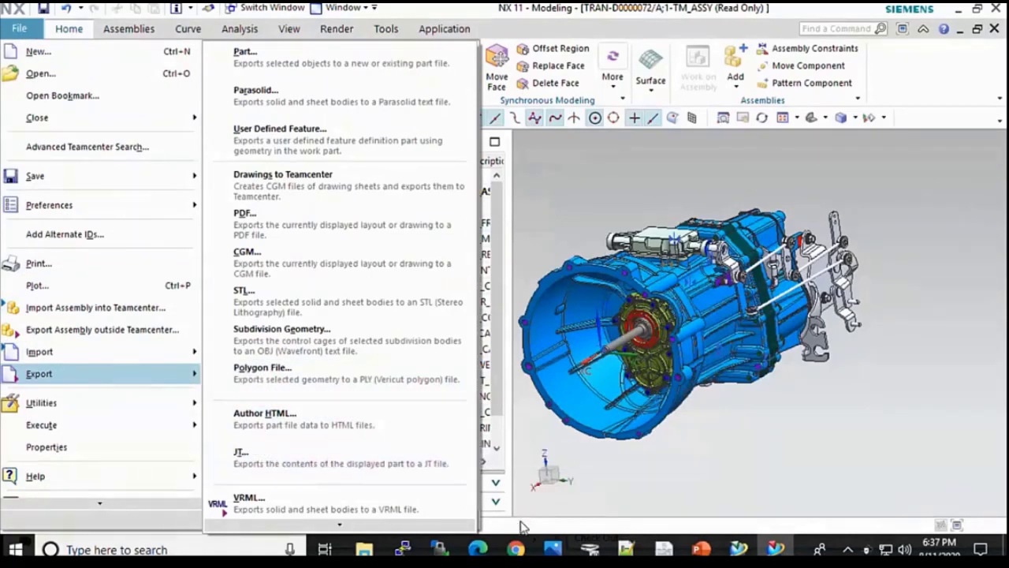
Step: Open the protected CAD Files jt folder in File Explorer
left_click(364, 550)
left_click(433, 140)
double_click(433, 141)
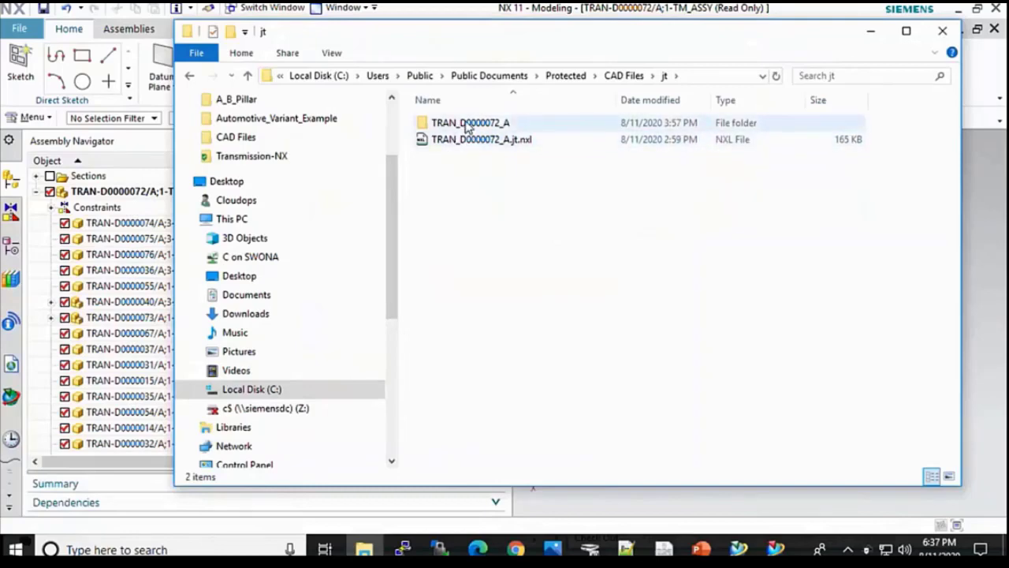
double_click(467, 124)
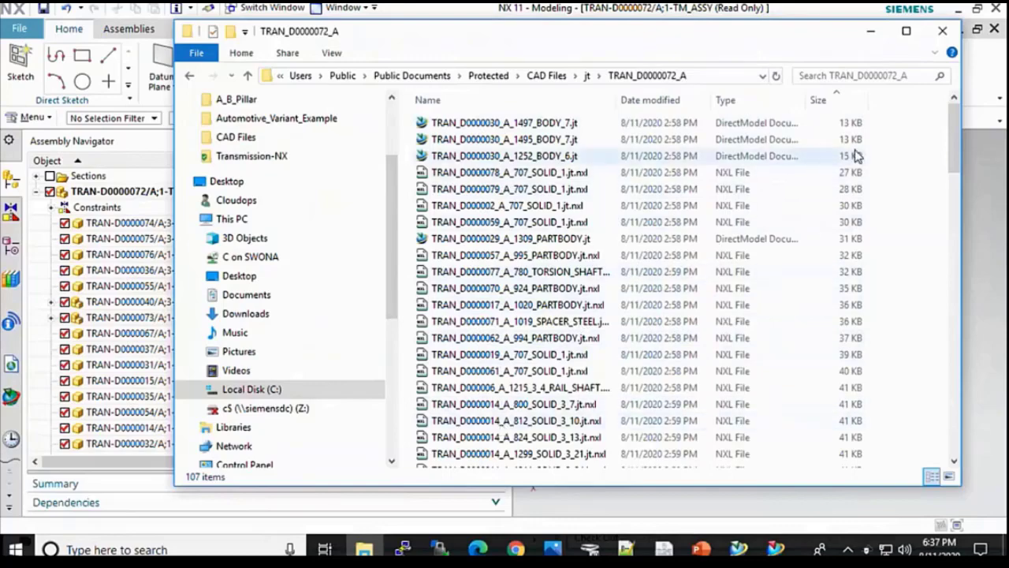
left_click_drag(948, 131, 941, 381)
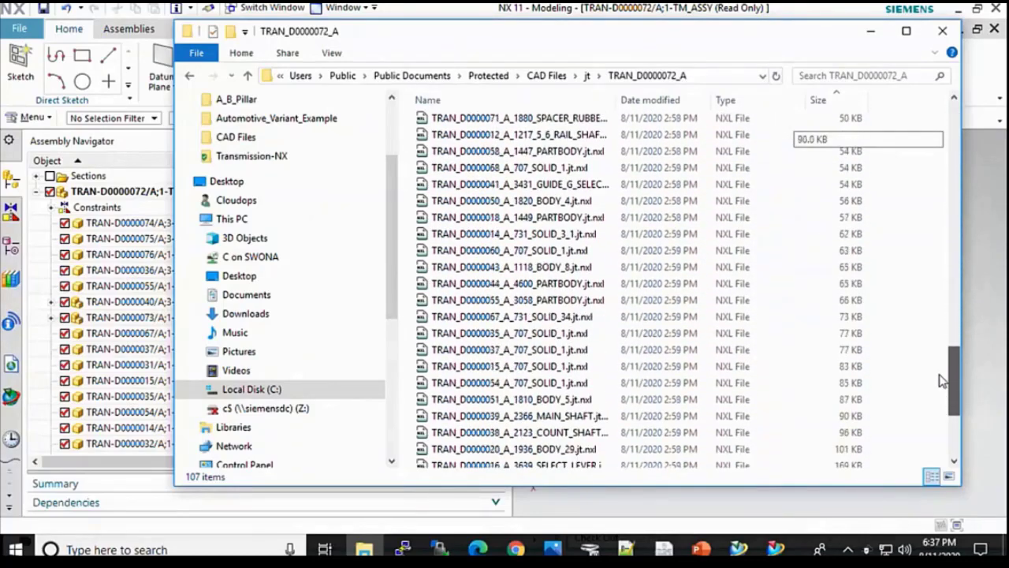
right_click(512, 334)
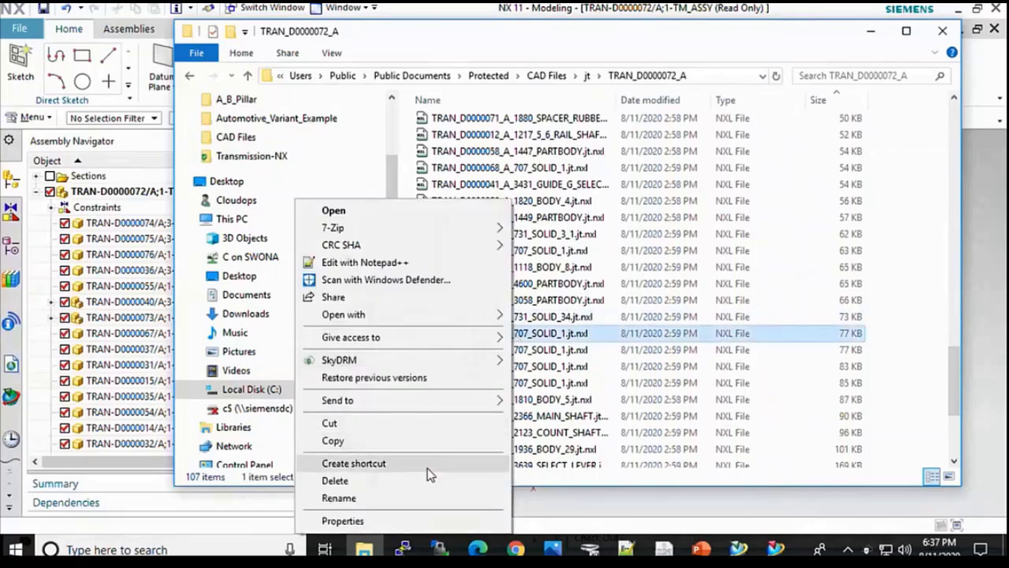
mouse_move(457, 359)
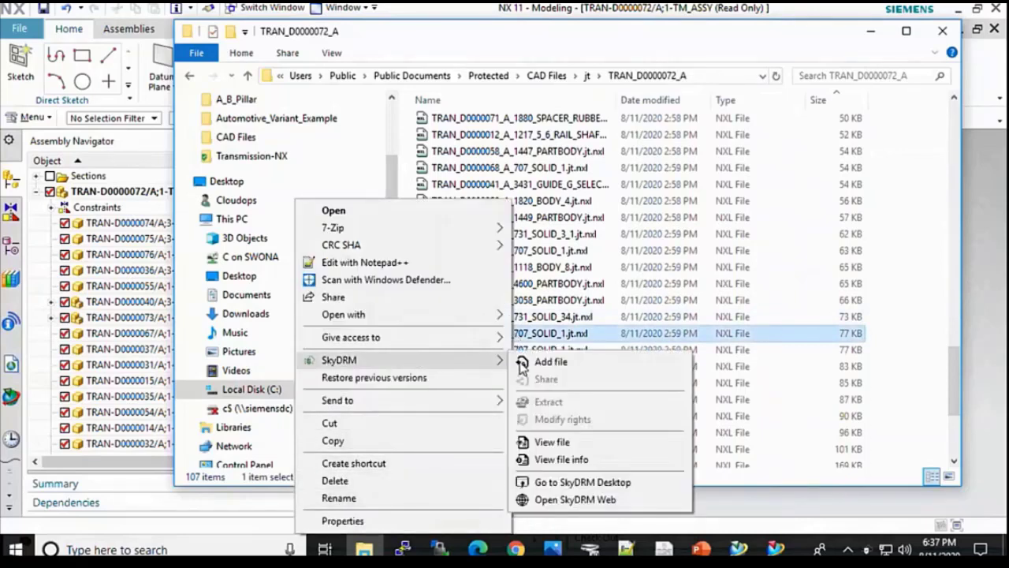
left_click(560, 460)
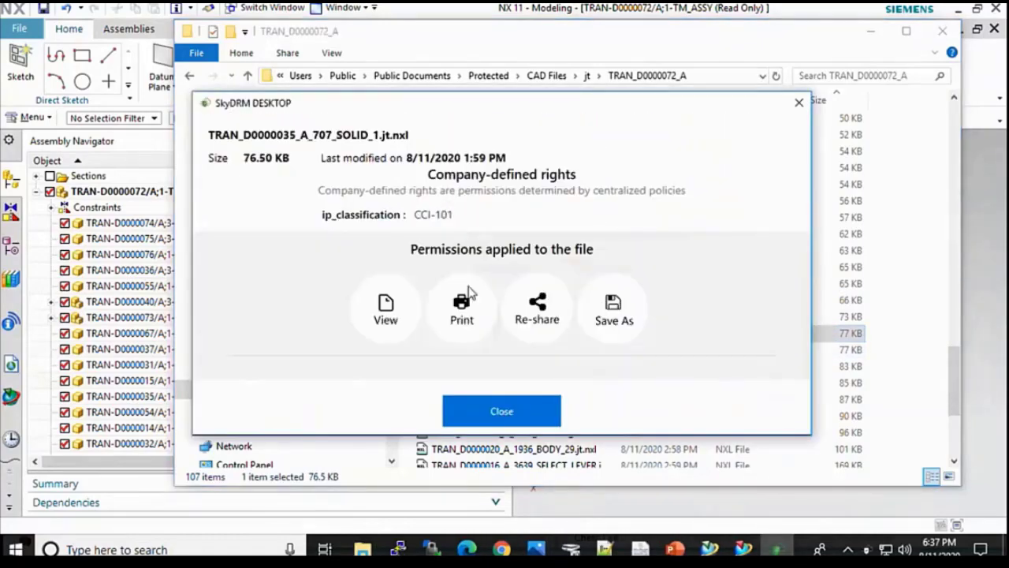
left_click(504, 418)
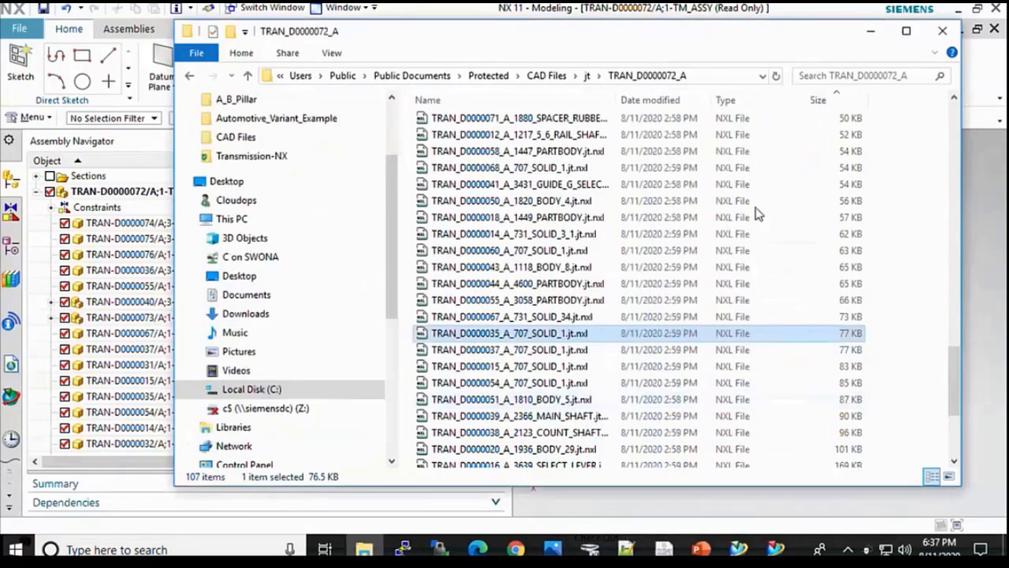
Step: Check the SkyDRM file info of TRAN_D0000072_A.jt.nxl, showing CUI, then close it
left_click(587, 75)
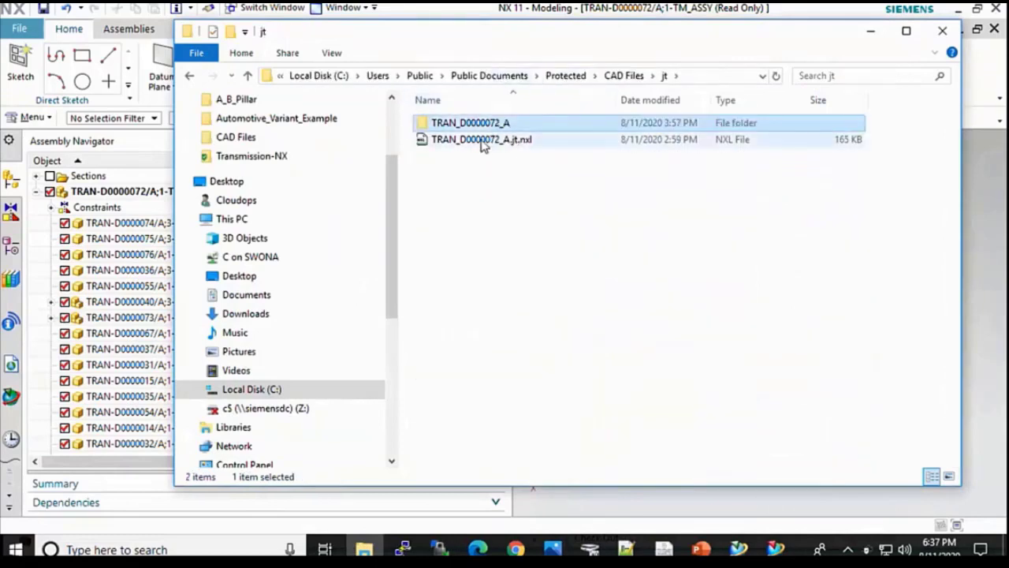
left_click(480, 144)
right_click(481, 148)
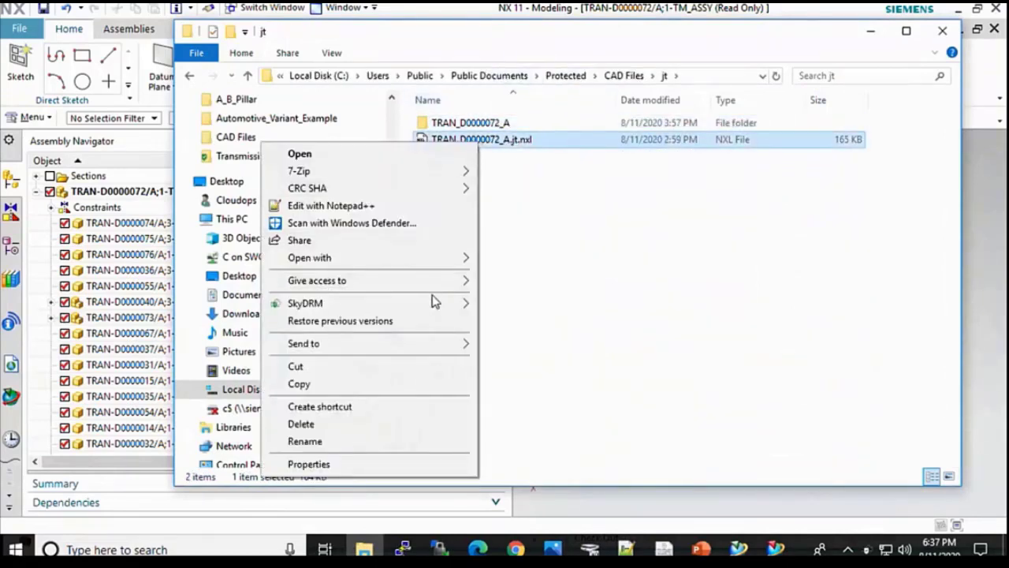
mouse_move(438, 305)
left_click(550, 404)
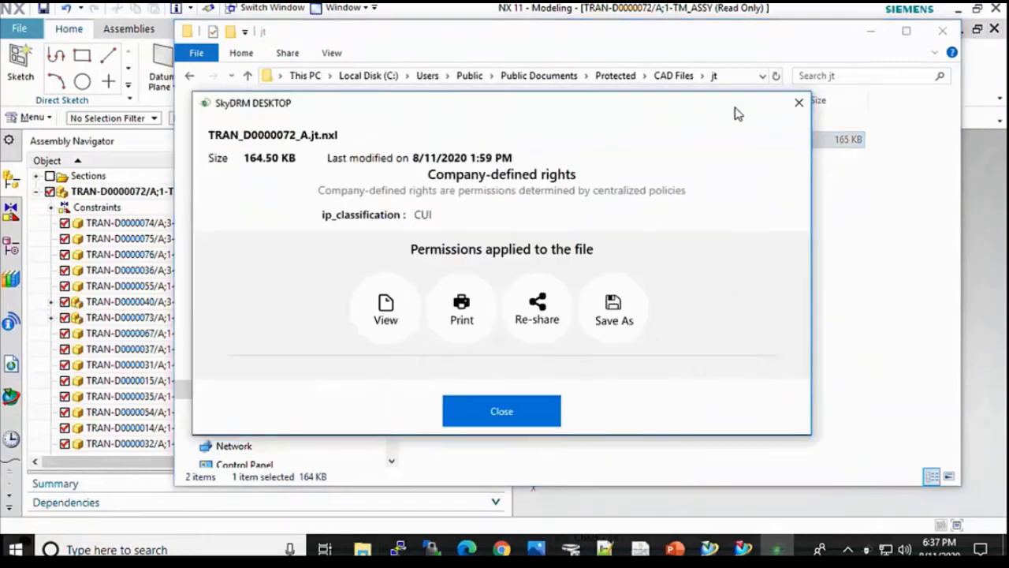
left_click(799, 103)
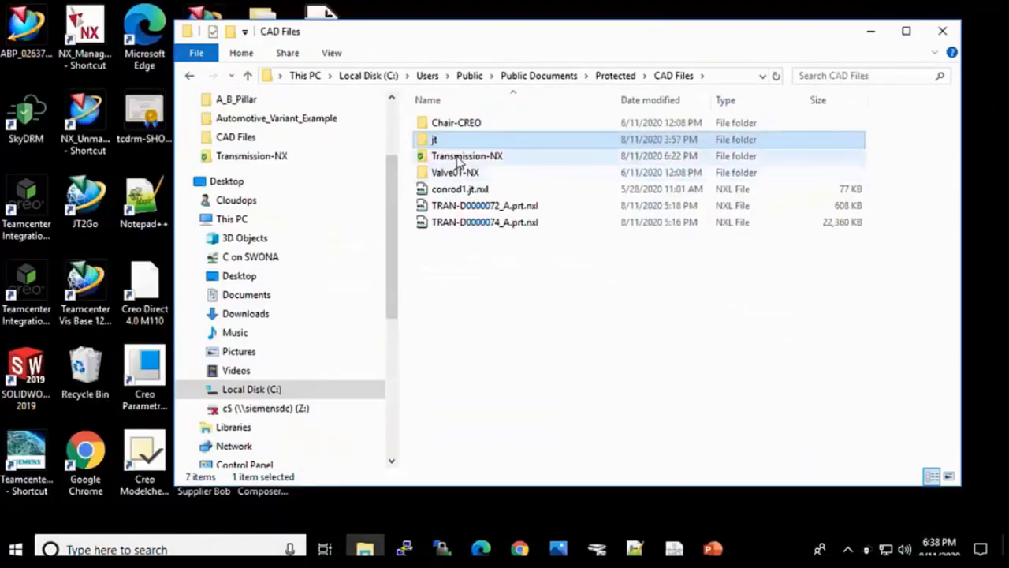
Step: Open the Transmission-NX folder and scroll through its 79 PRT files
left_click(460, 157)
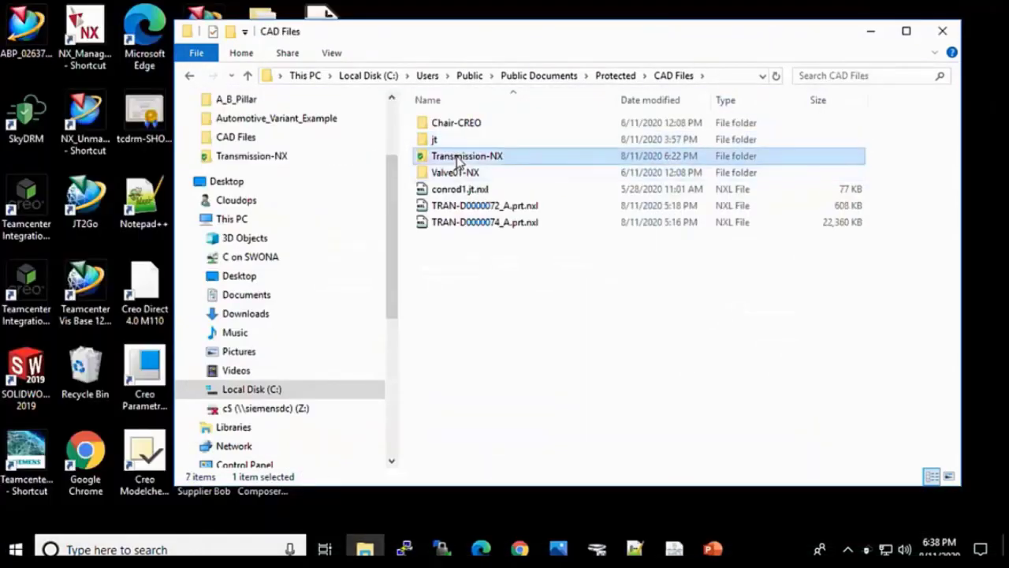
double_click(459, 157)
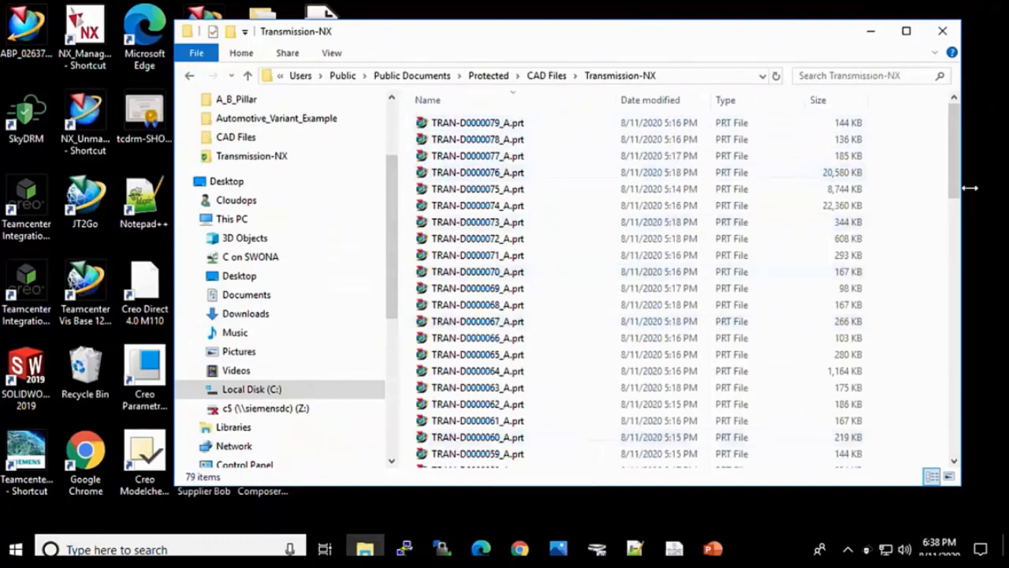
left_click_drag(952, 158, 952, 298)
scroll(937, 413, "down", 3)
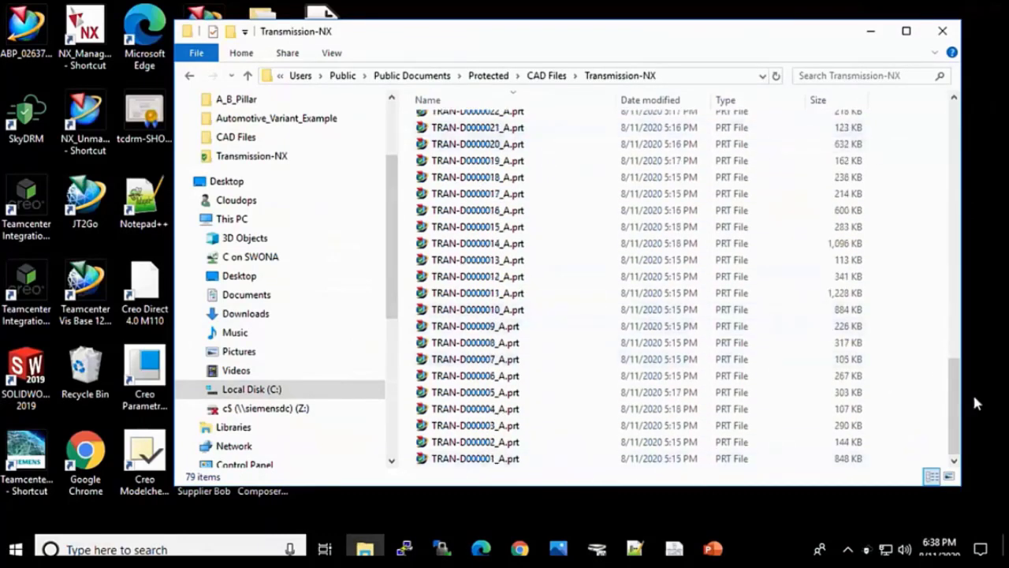
left_click_drag(956, 410, 938, 130)
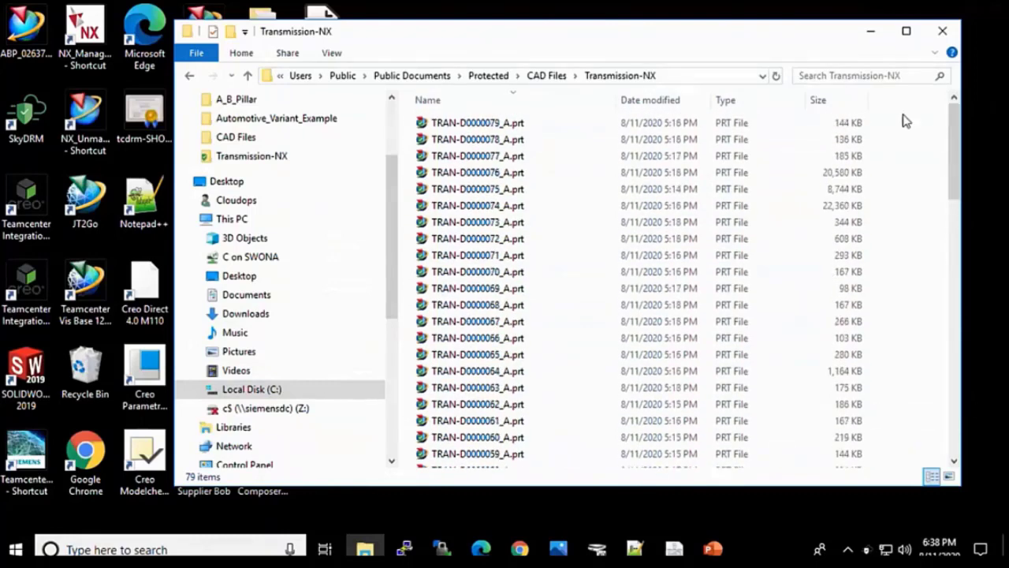
Step: Minimize File Explorer and sign back in to SkyDRM with the username and password
left_click(871, 33)
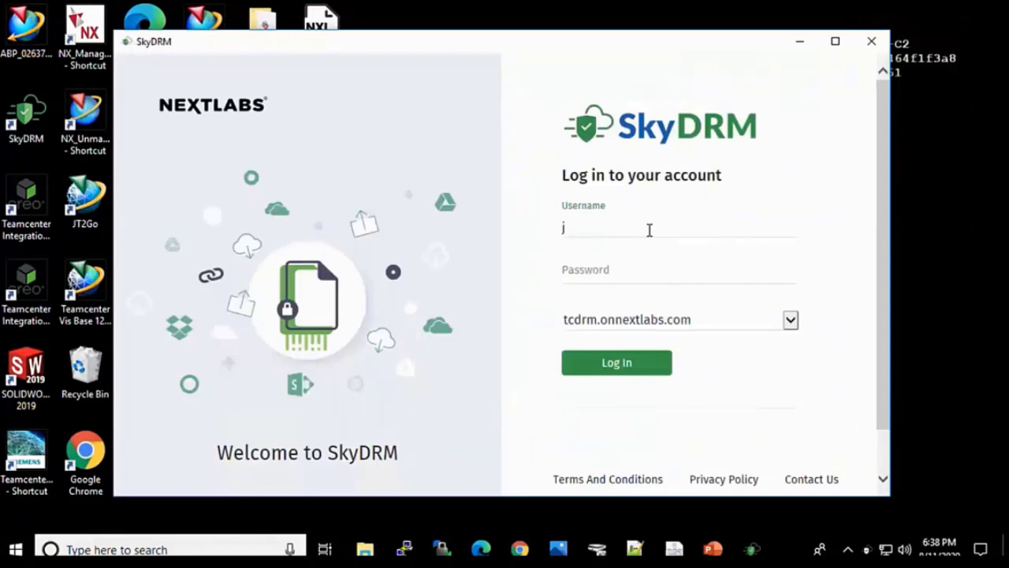
type("jin")
left_click(610, 276)
key("ctrl+v")
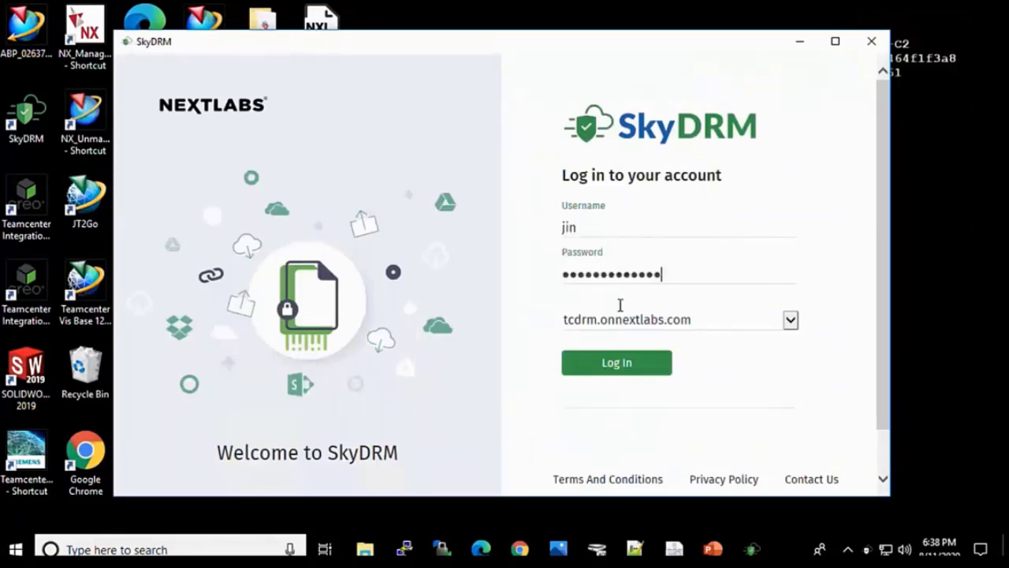
left_click(620, 367)
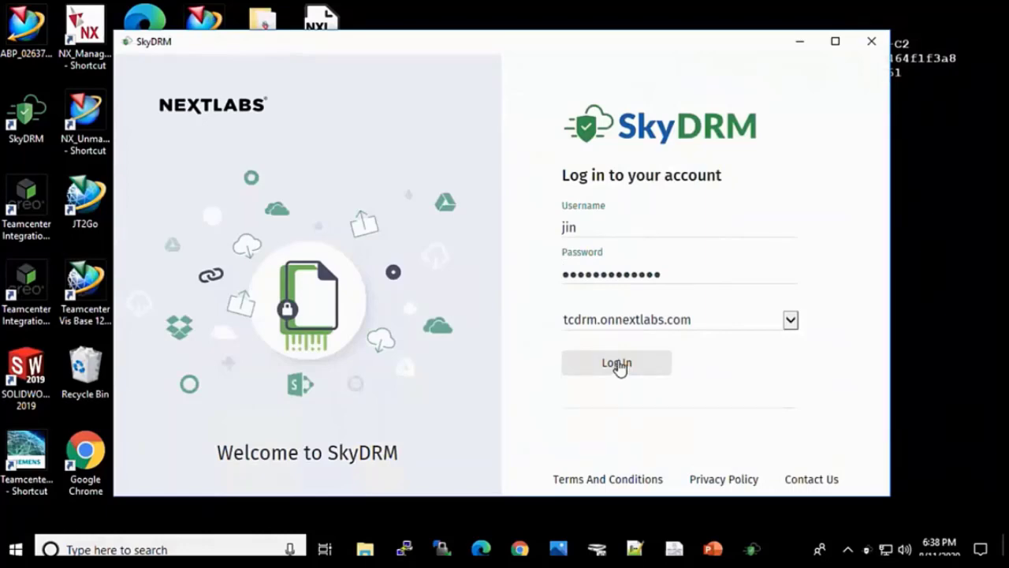
left_click(619, 365)
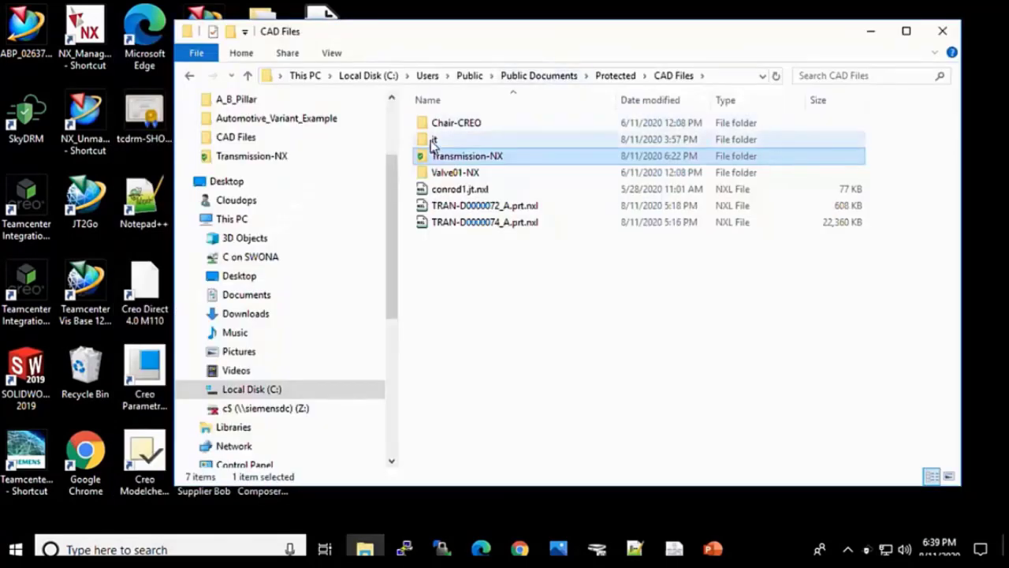
Step: View TRAN_D0000072_A.jt.nxl in SkyDRM Viewer, orbit the gearbox model, then close the viewer
double_click(434, 140)
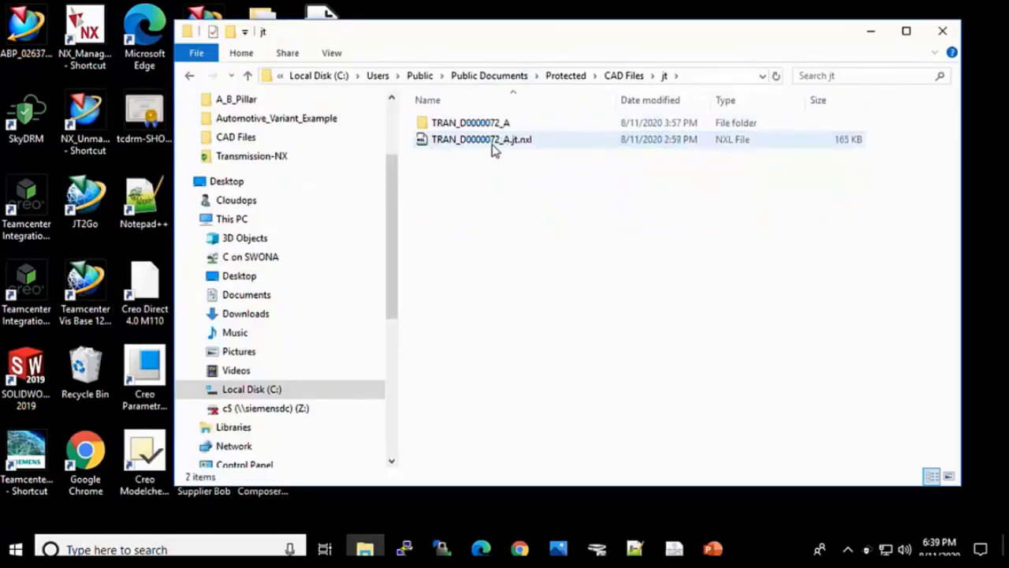
left_click(483, 142)
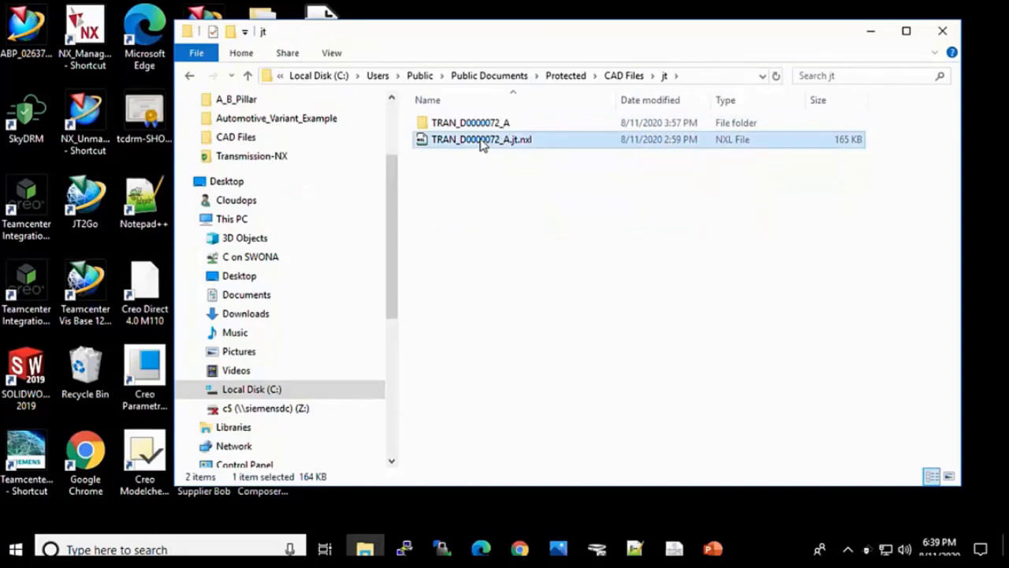
right_click(482, 145)
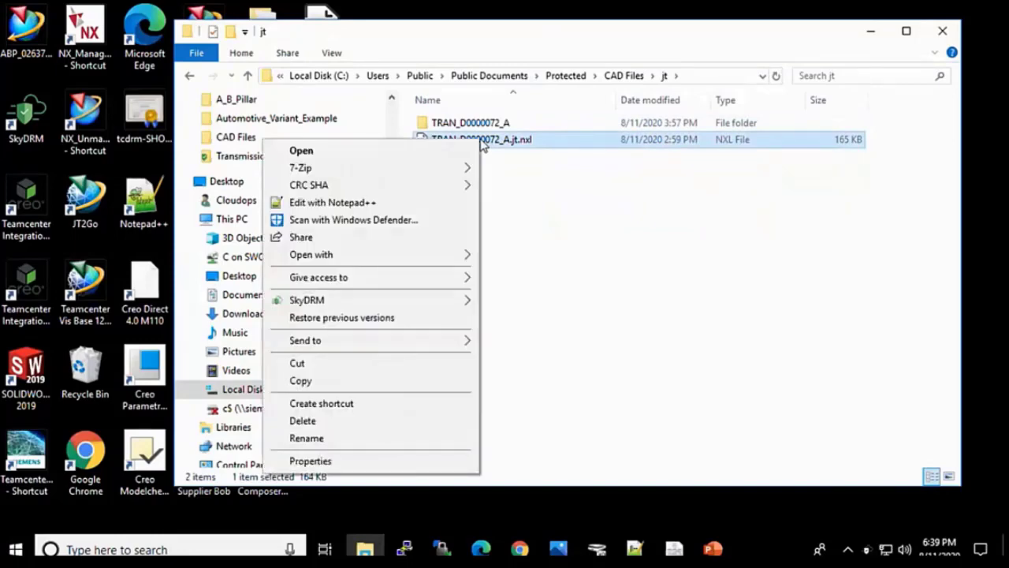
mouse_move(426, 300)
left_click(527, 383)
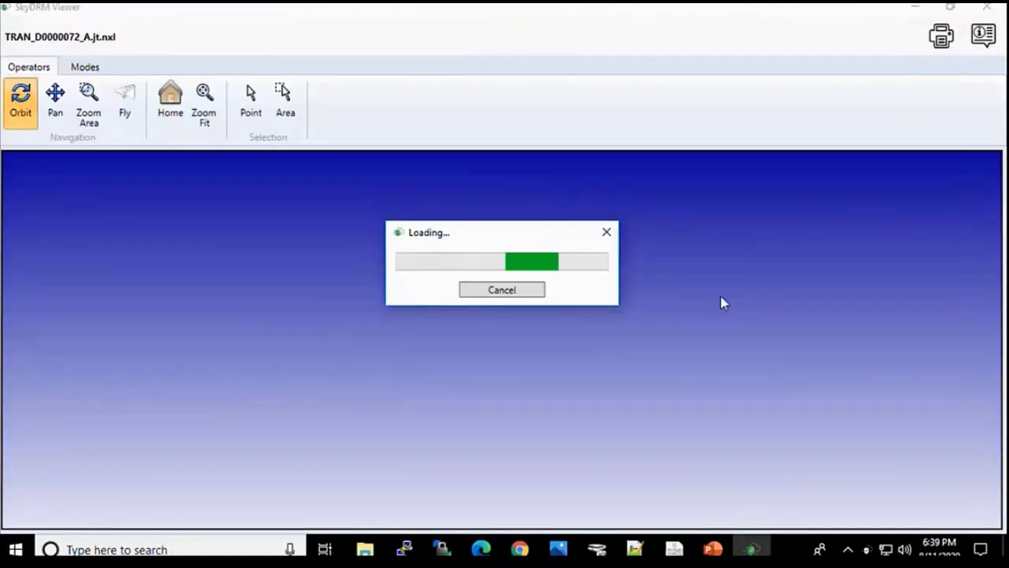
left_click_drag(582, 316, 160, 407)
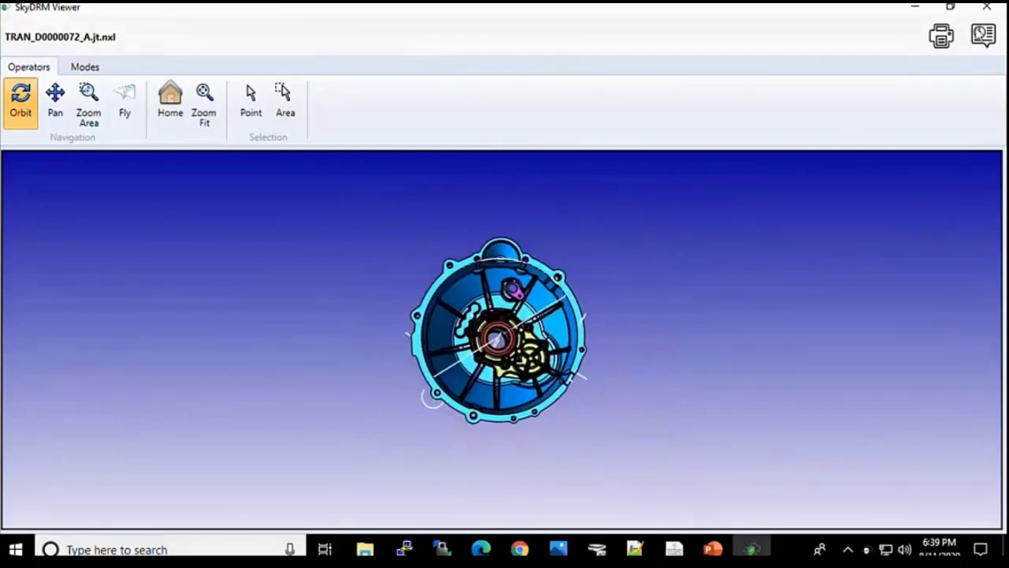
left_click(986, 7)
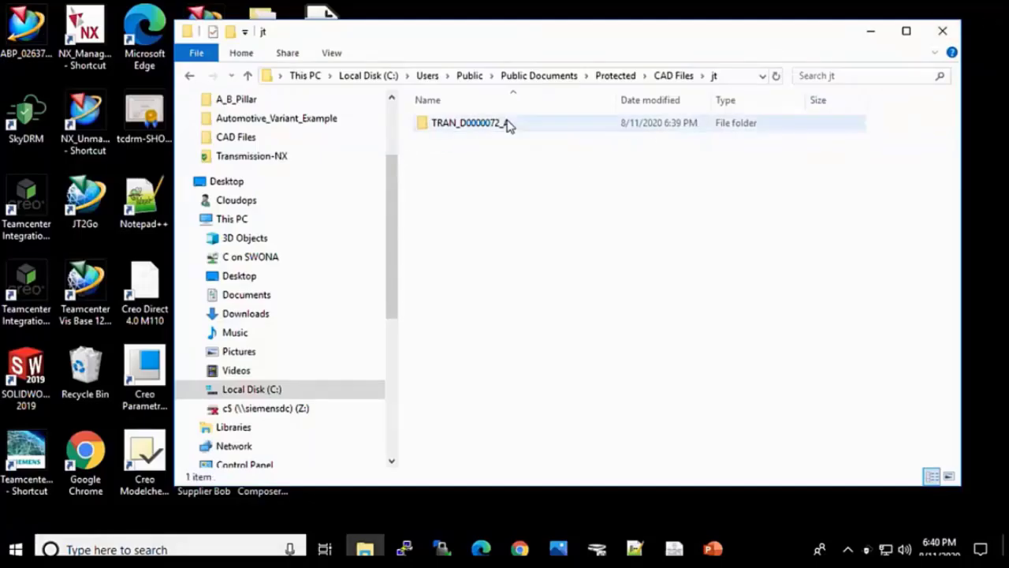
Step: Open the TRAN_D0000072_A folder and sort its files by size, largest first
left_click(494, 125)
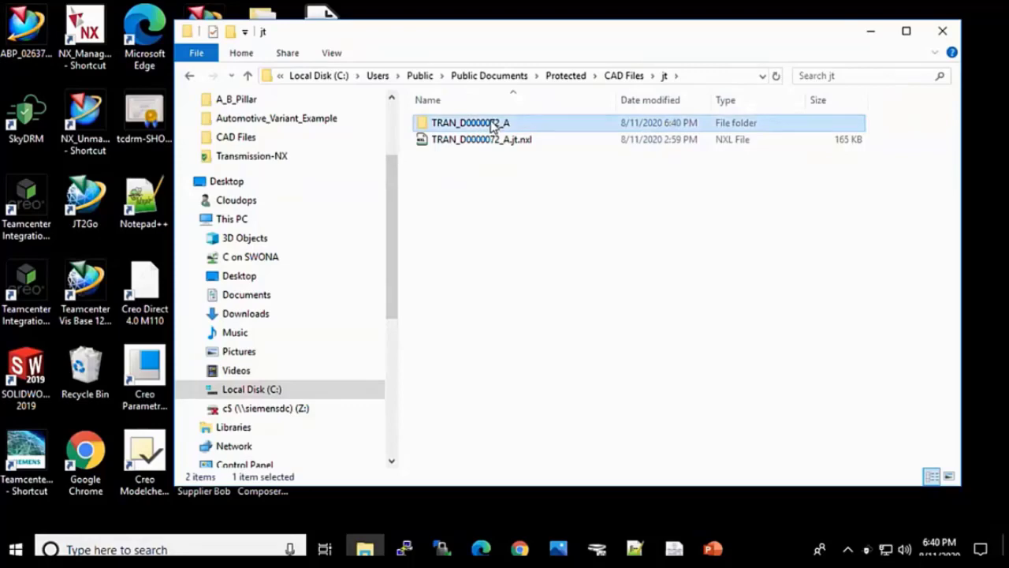
double_click(495, 124)
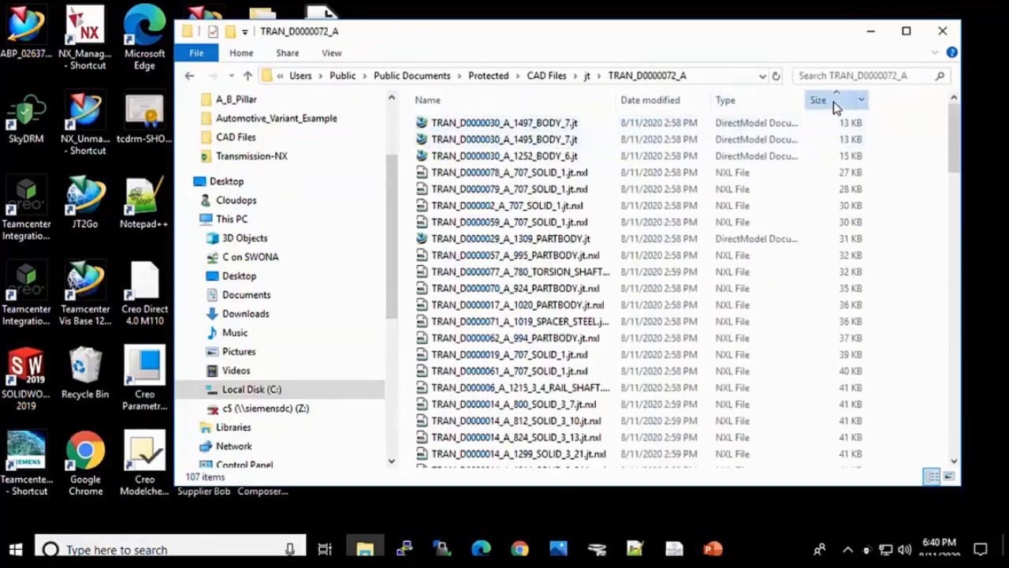
left_click(836, 107)
Step: View the TRAN_D0000074_A_151147_HEALED_BODY_1_.jt.nxl housing in SkyDRM Viewer, orbit it, then close it
left_click(645, 126)
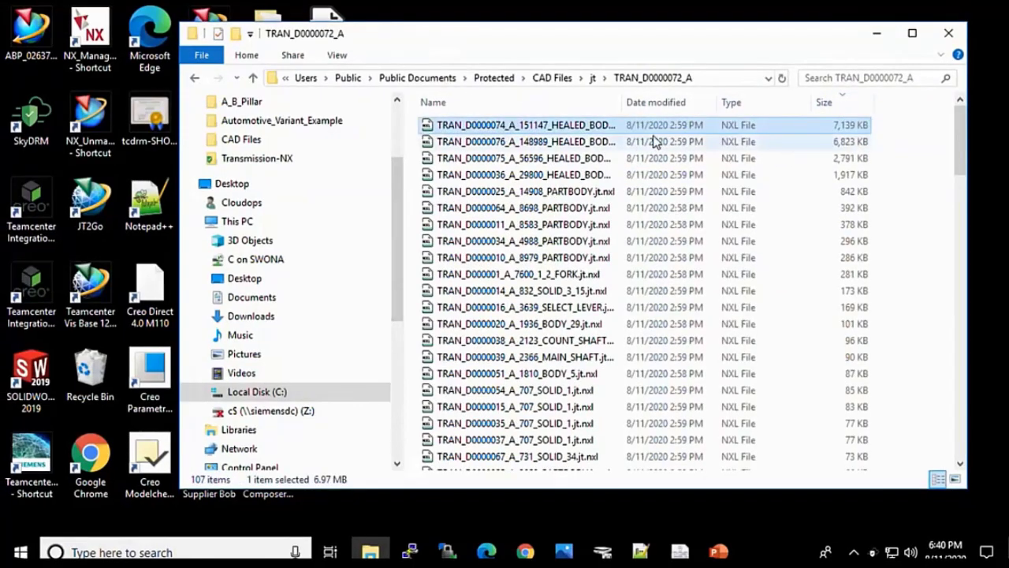
right_click(585, 134)
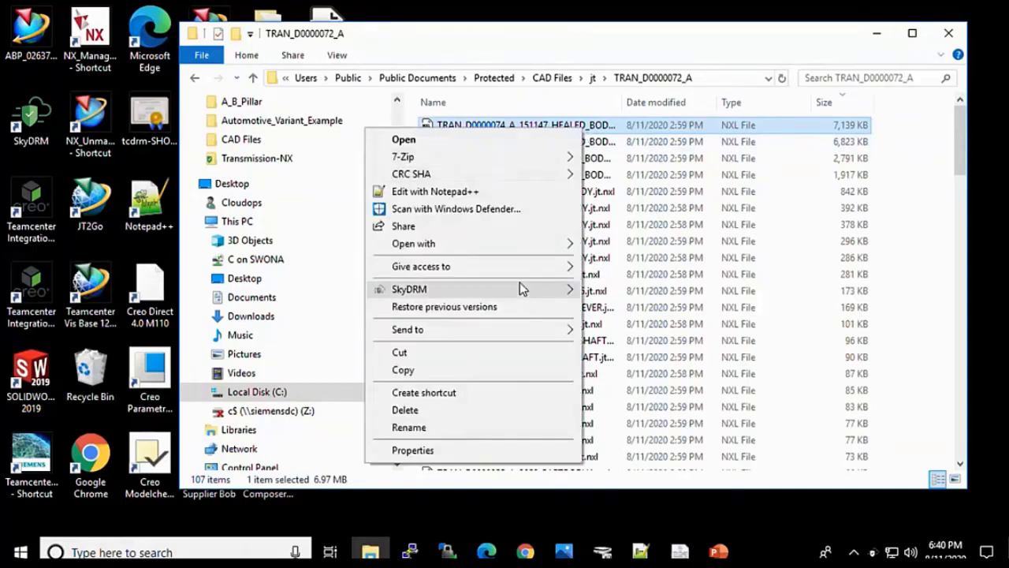
mouse_move(520, 288)
left_click(623, 371)
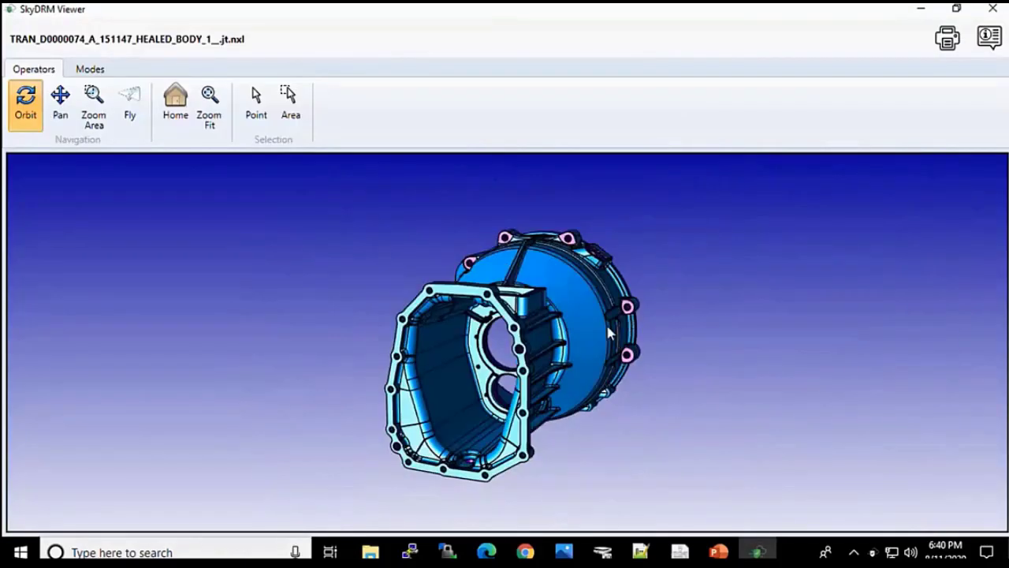
left_click_drag(608, 333, 491, 360)
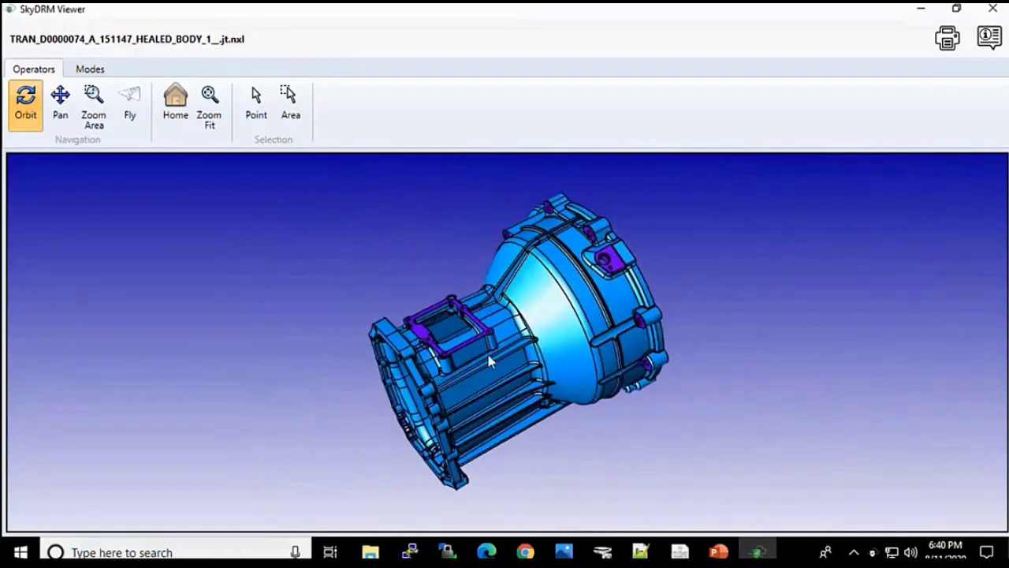
left_click(992, 11)
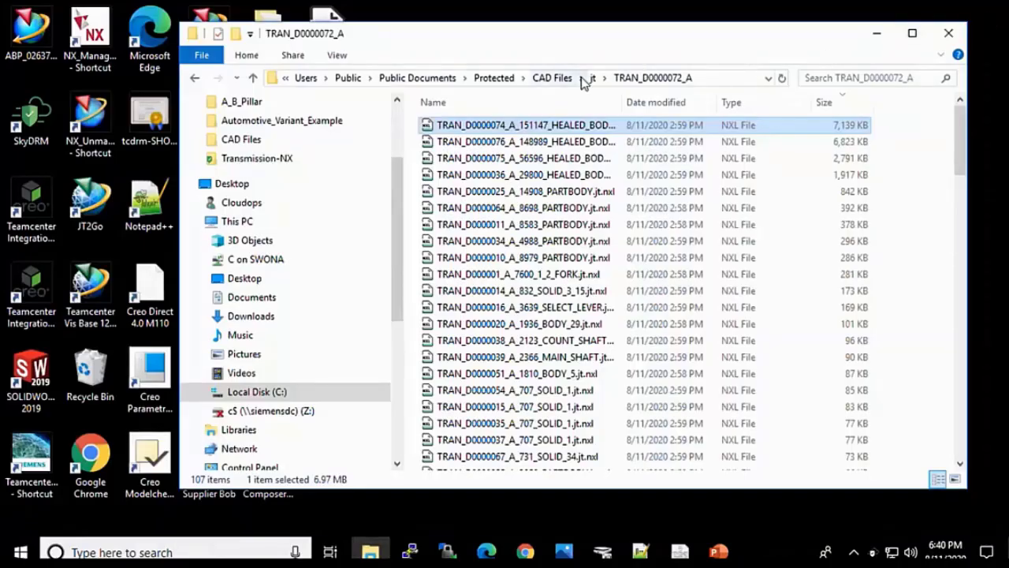
Step: From the CAD Files folder, launch NX_Unmanaged and open TRAN-D0000072_A.prt read-only
left_click(552, 78)
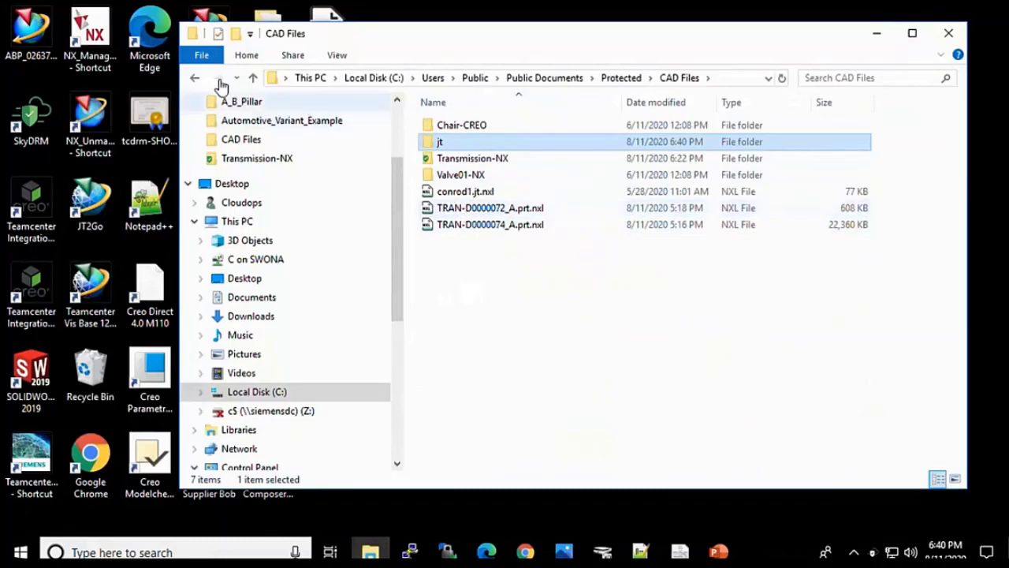
double_click(89, 32)
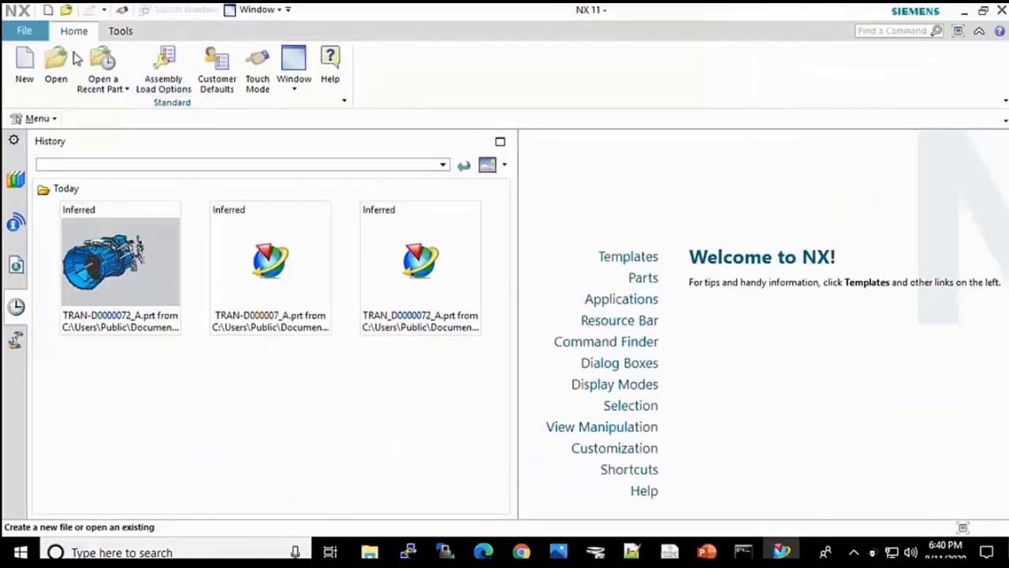
left_click(56, 65)
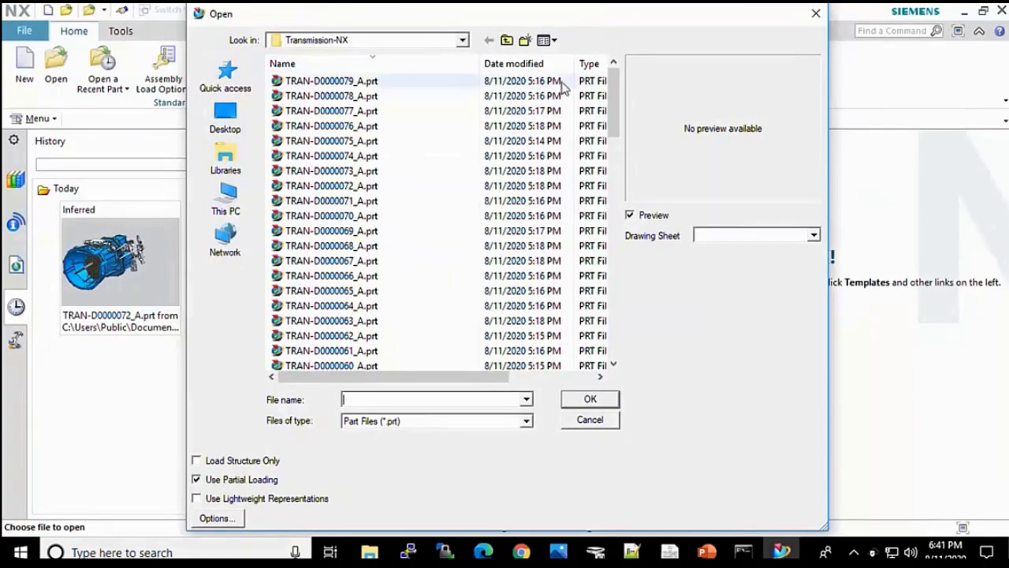
left_click(349, 188)
left_click(590, 399)
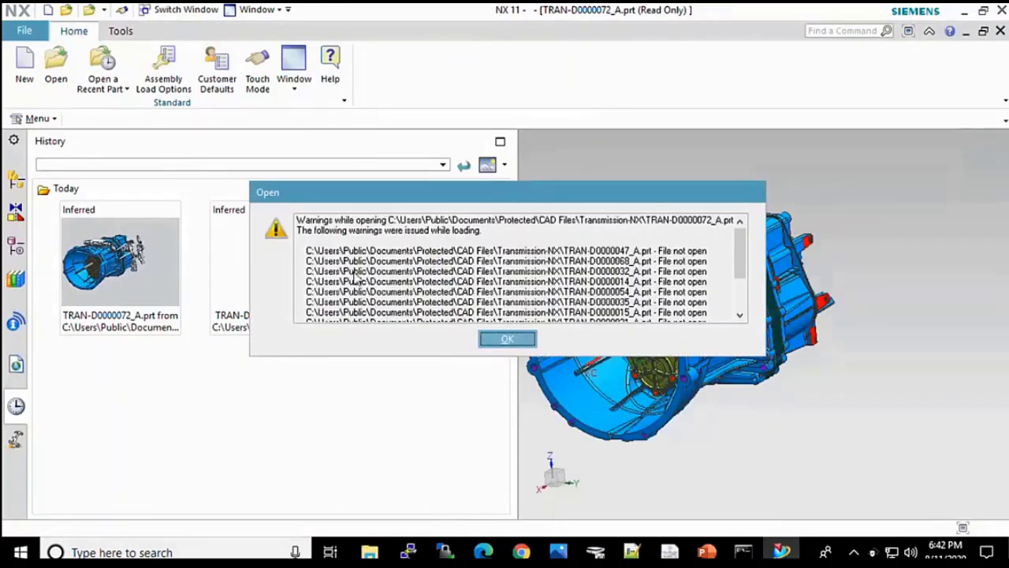
Step: Dismiss the load warnings and uncheck TRAN-D0000036_A in the Assembly Navigator
left_click(514, 339)
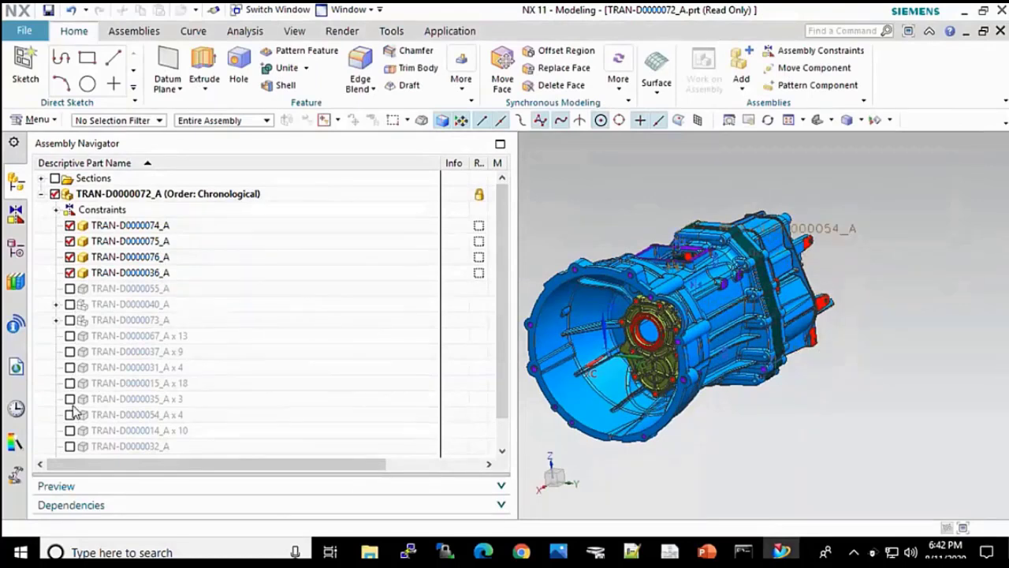
left_click(70, 271)
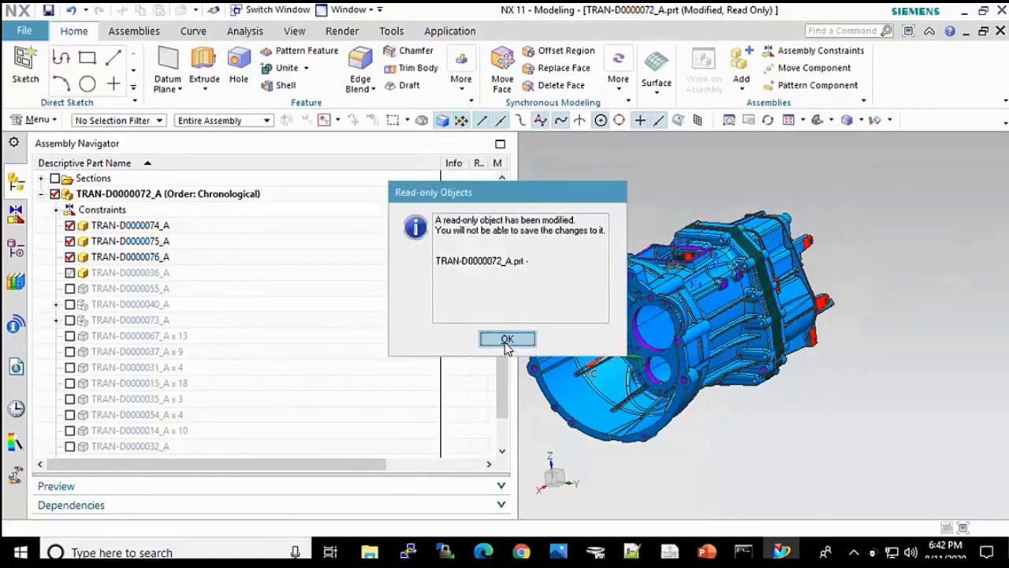
Step: Acknowledge the read-only notice and hide TRAN-D0000074_A and TRAN-D0000076_A, showing TRAN-D0000075_A and TRAN-D0000036_A
left_click(507, 339)
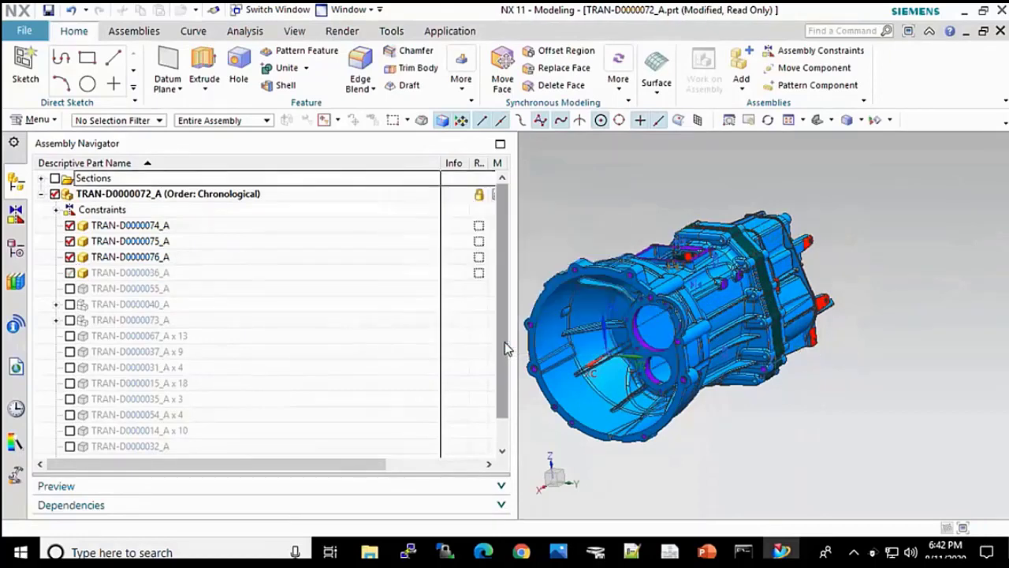
left_click(70, 257)
left_click(71, 240)
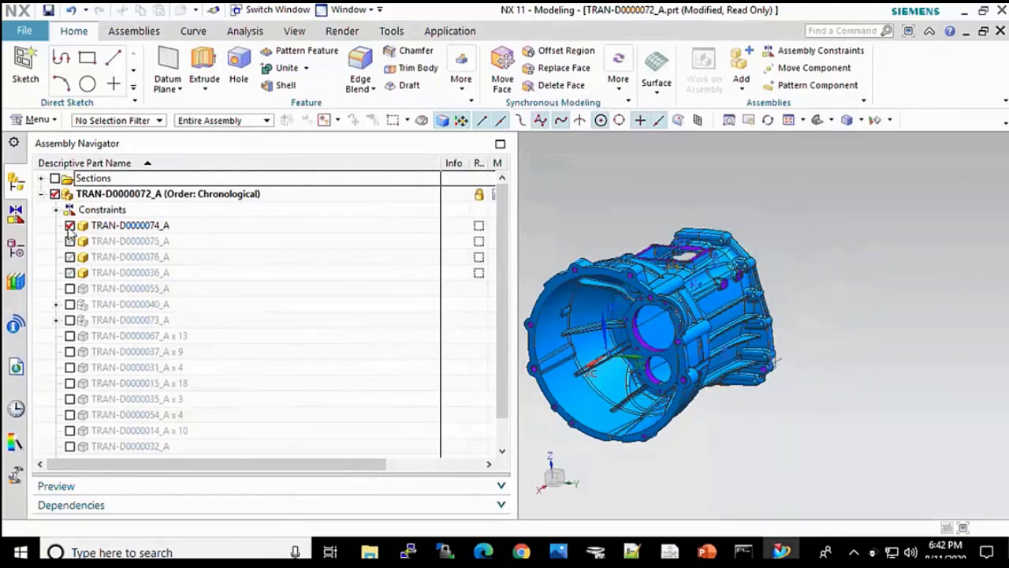
left_click(70, 226)
left_click(70, 225)
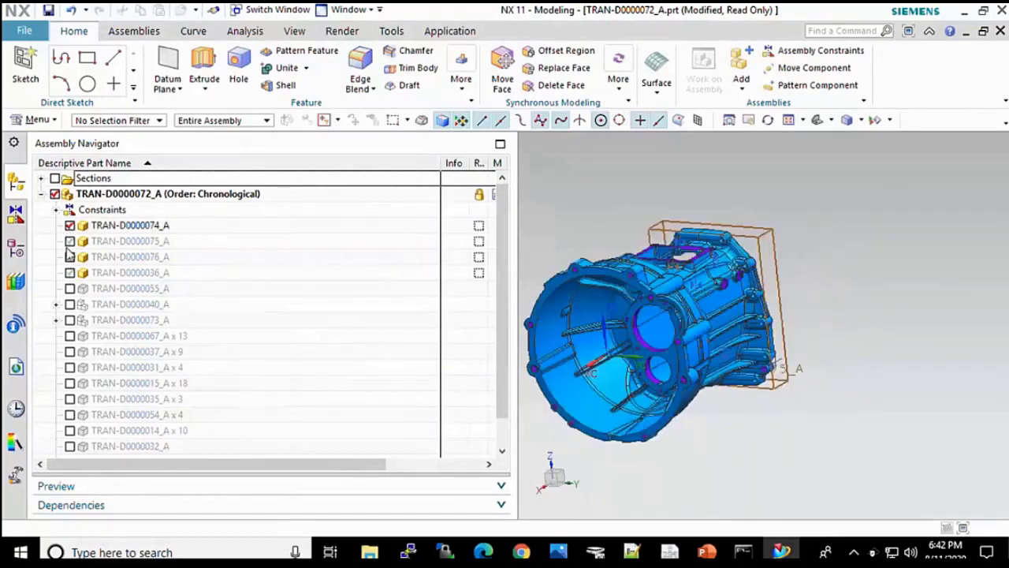
left_click(70, 240)
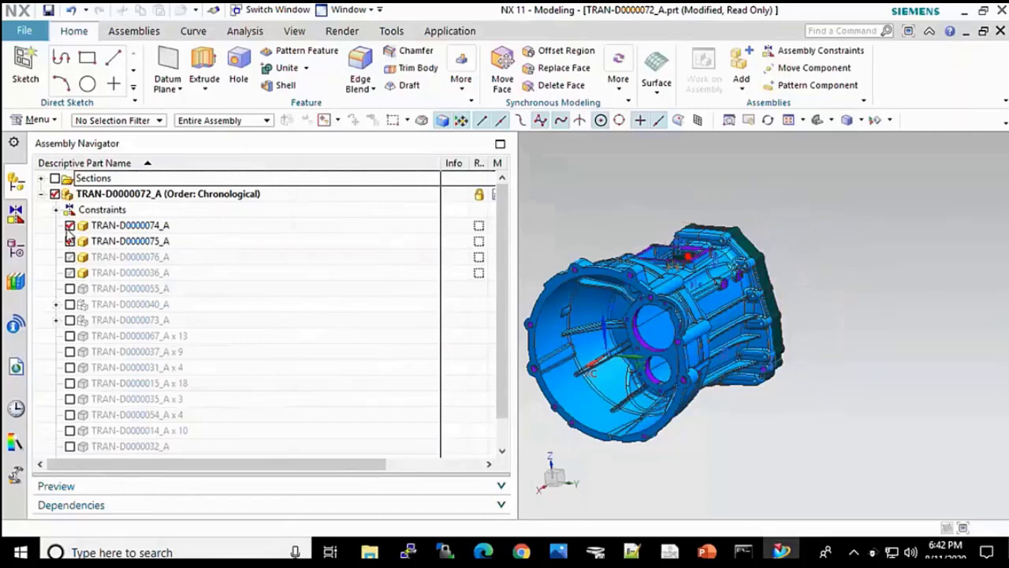
left_click(70, 226)
left_click(71, 272)
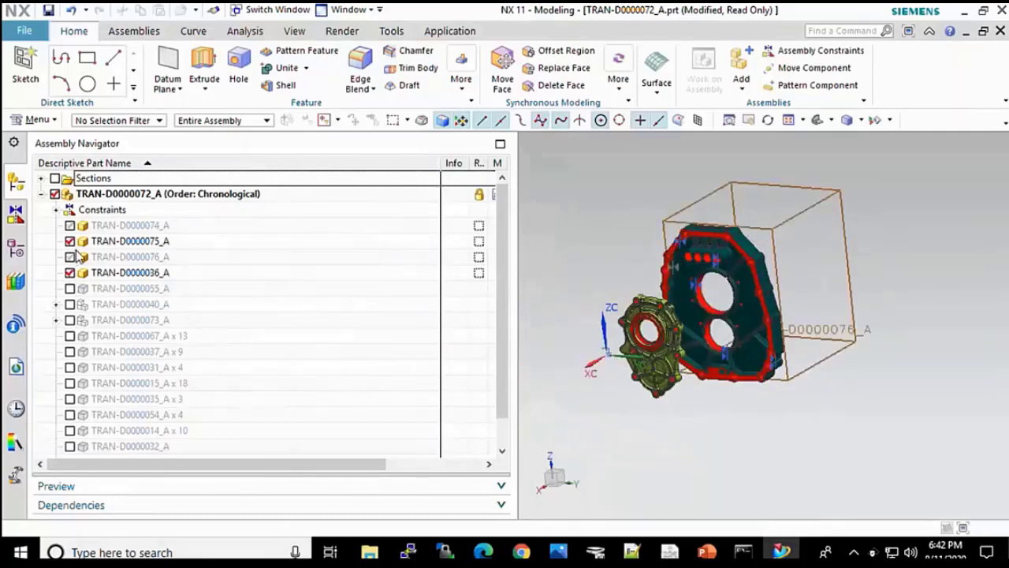
left_click(52, 120)
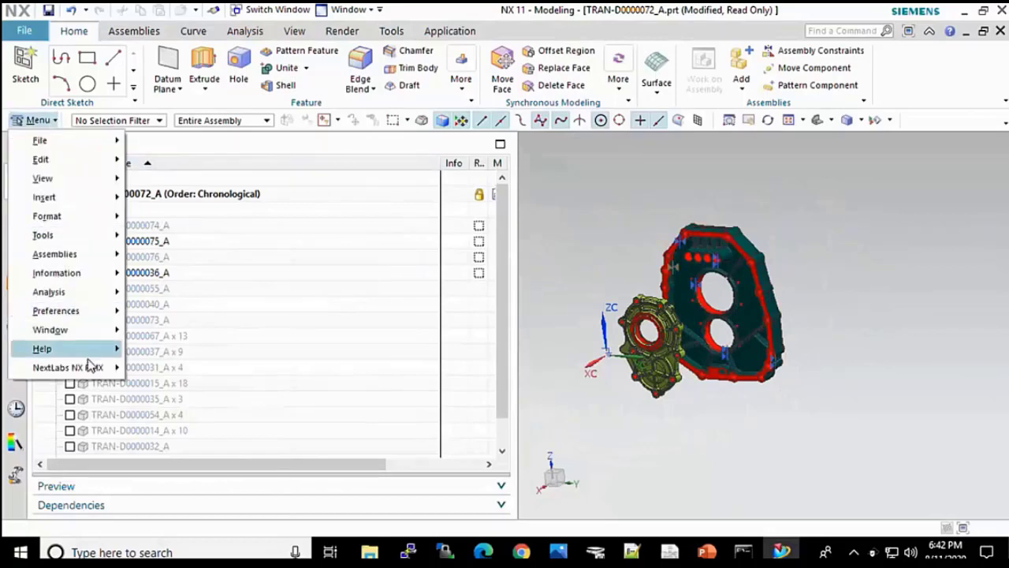
Step: Check the rights on the protected part files, then exit NX via File > Exit
mouse_move(103, 368)
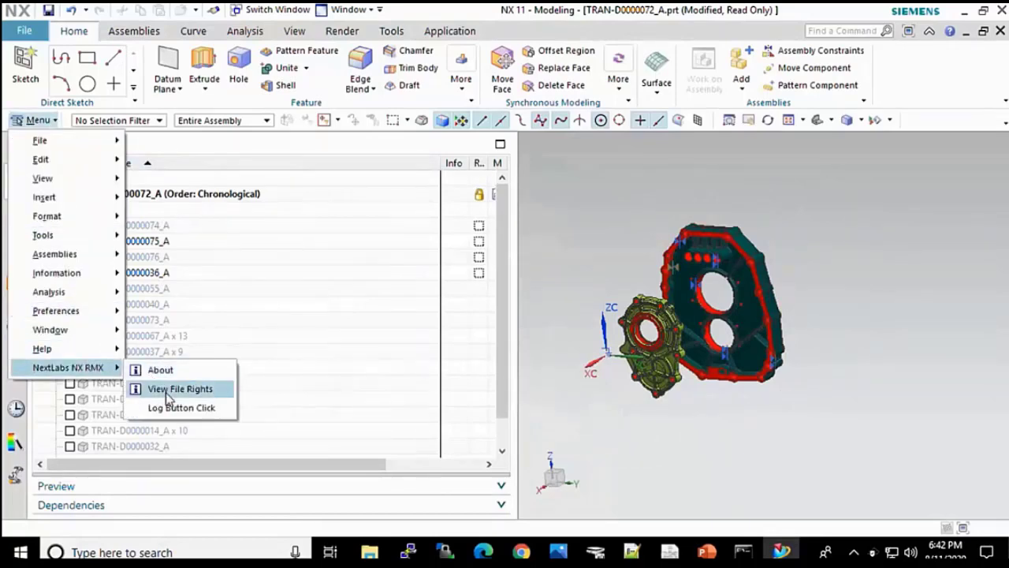
left_click(173, 388)
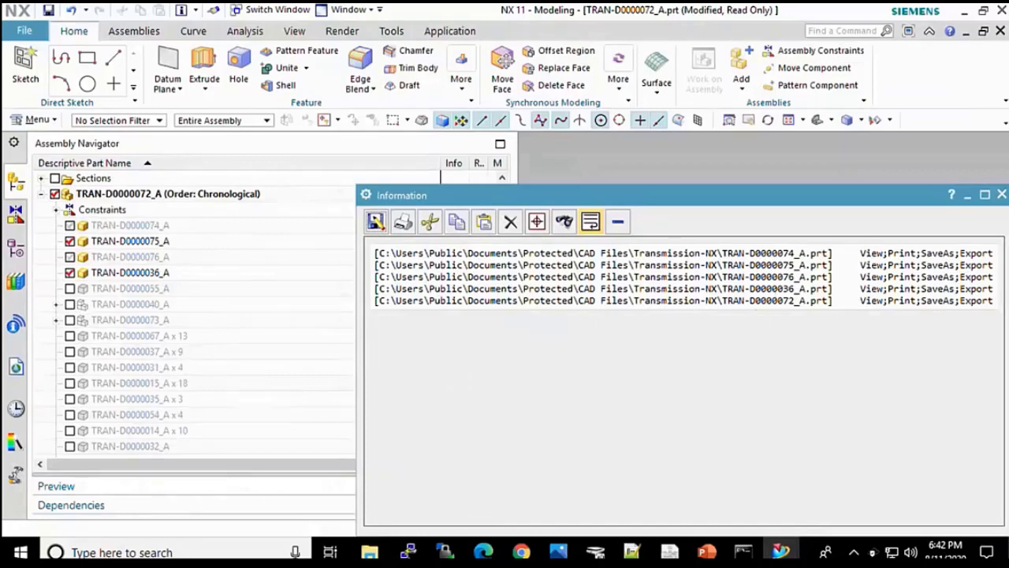
left_click(1001, 195)
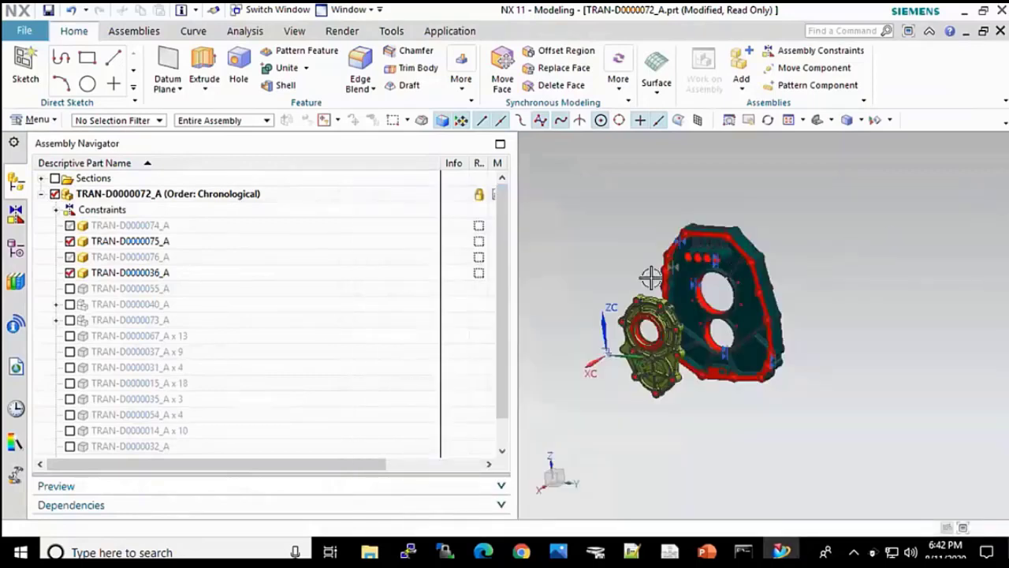
left_click(26, 32)
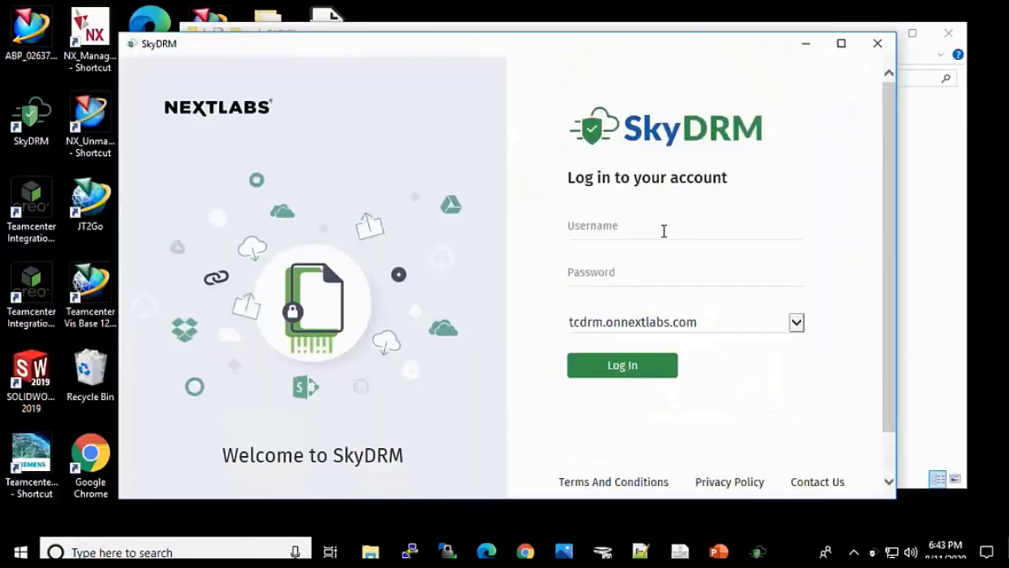
left_click(662, 231)
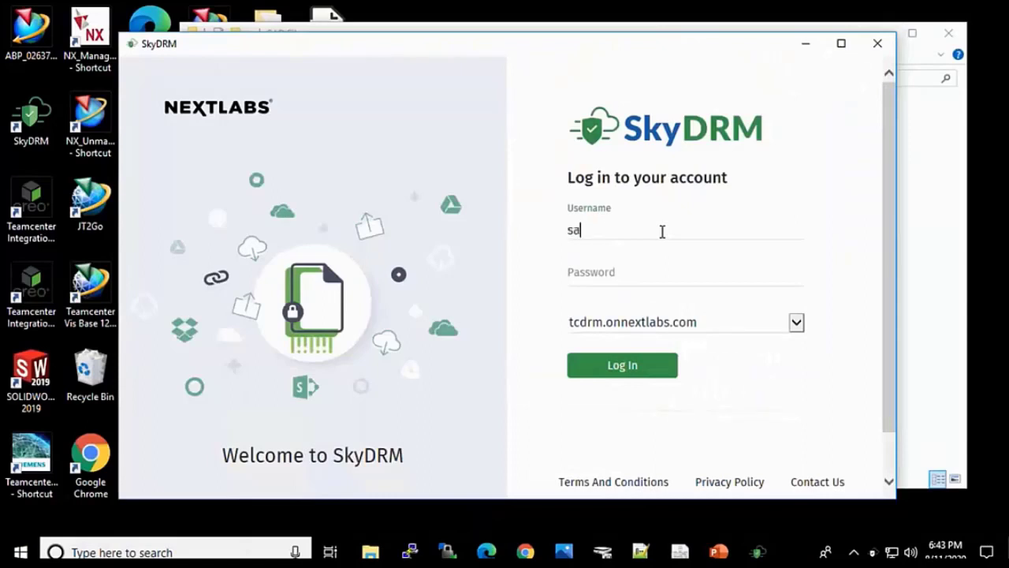
Step: Sign in to the SkyDRM account with the pasted password
left_click(650, 281)
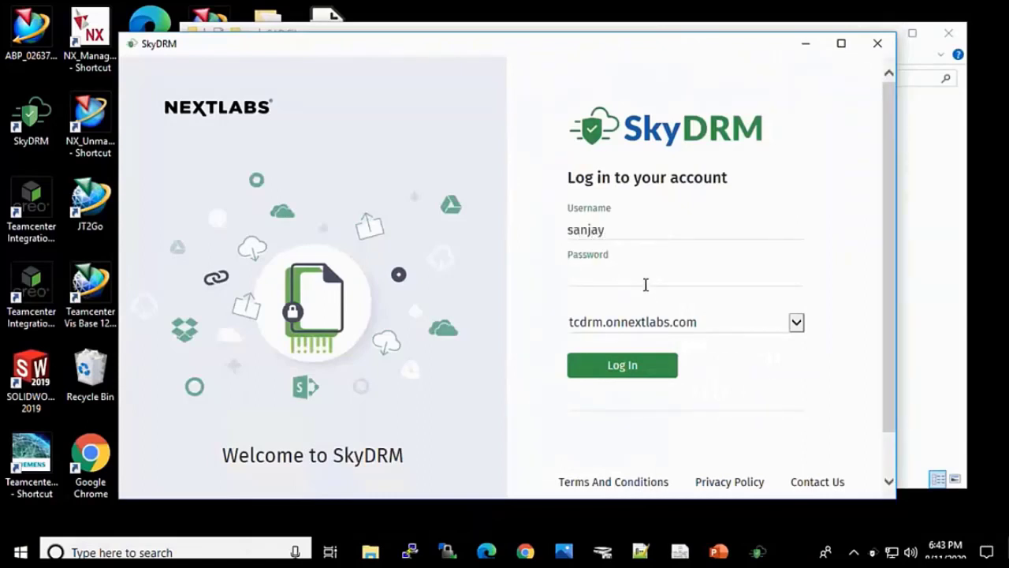
key("ctrl+v")
left_click(627, 365)
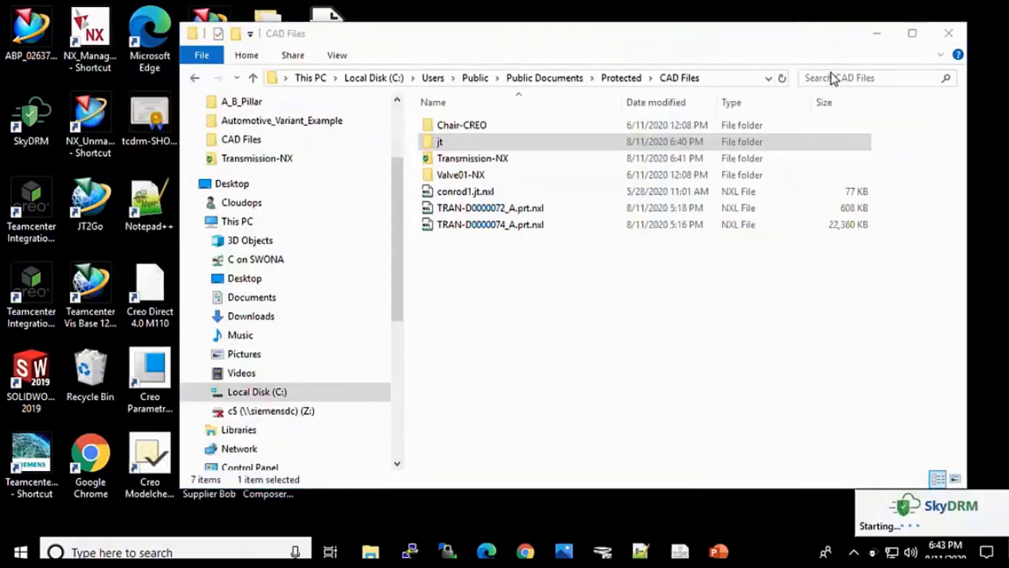
Step: Open TRAN_D0000072_A.jt.nxl from the jt folder with SkyDRM > View file
double_click(477, 144)
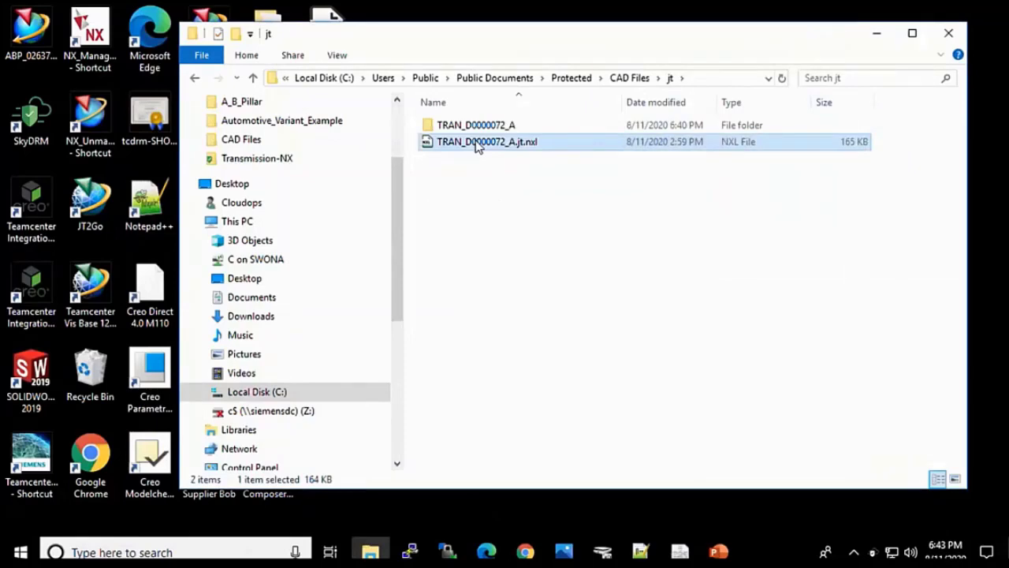
right_click(476, 146)
mouse_move(434, 305)
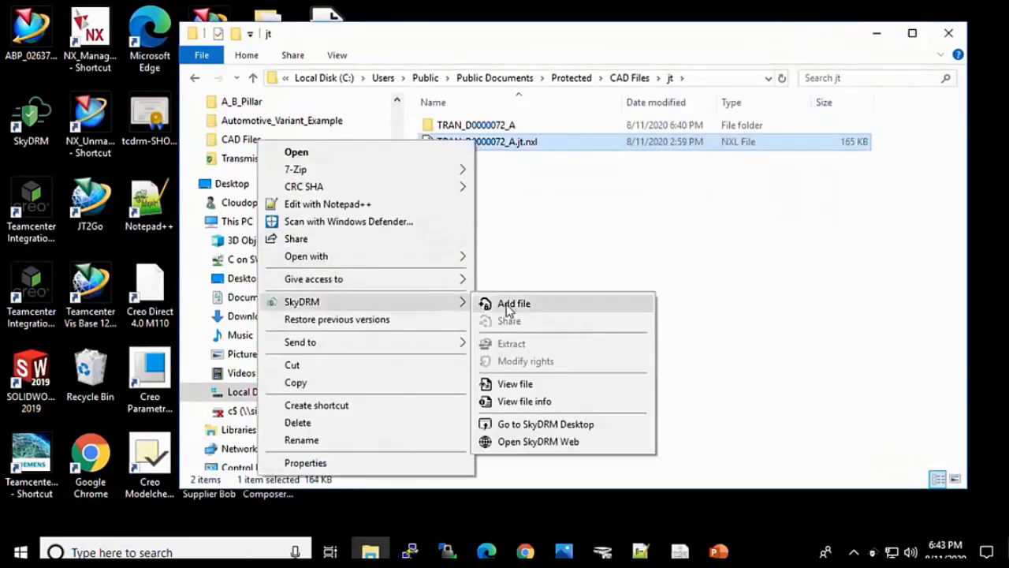
left_click(516, 384)
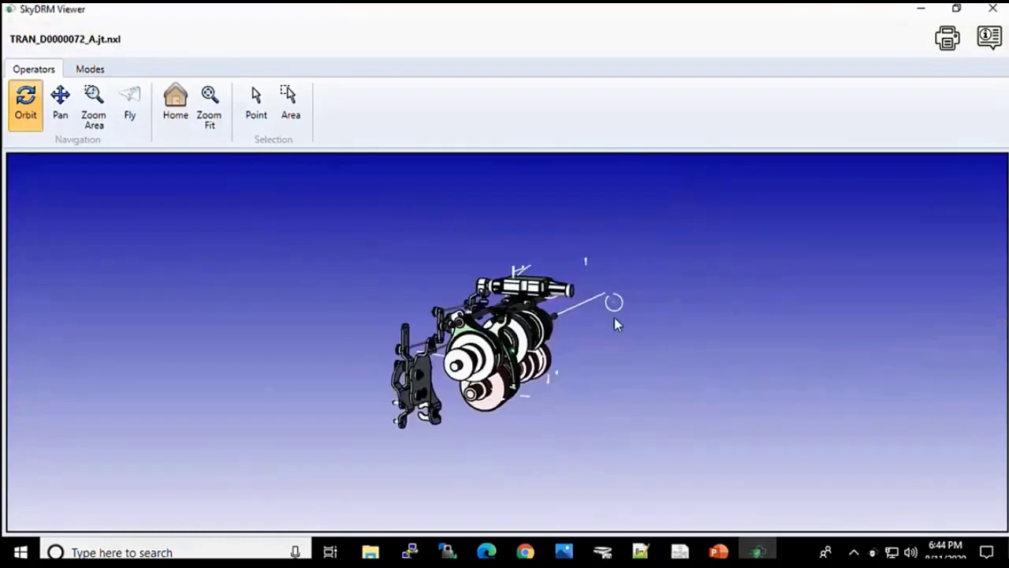
Step: Orbit the JT transmission model, close SkyDRM Viewer, and go back up to CAD Files
left_click_drag(552, 354, 477, 382)
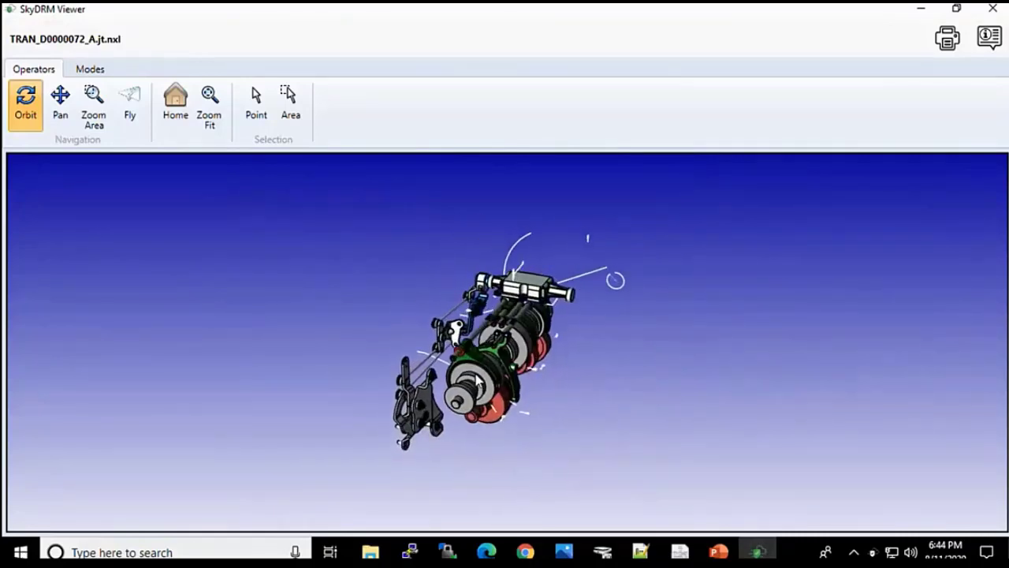
left_click(993, 9)
key("alt+Up")
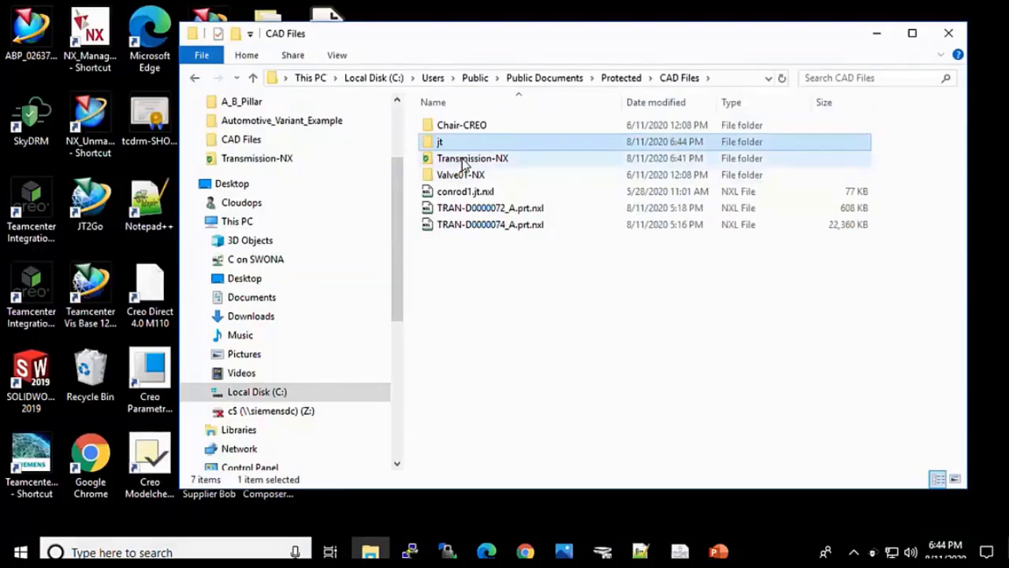
Step: From the Transmission-NX folder, launch NX_Unmanaged and open TRAN-D0000072_A.prt
double_click(463, 159)
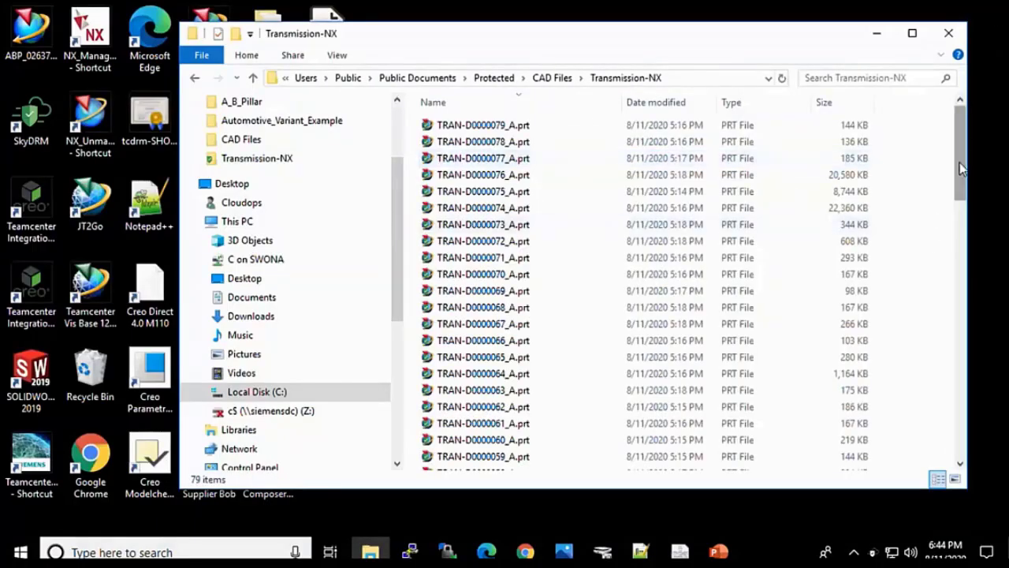
double_click(94, 36)
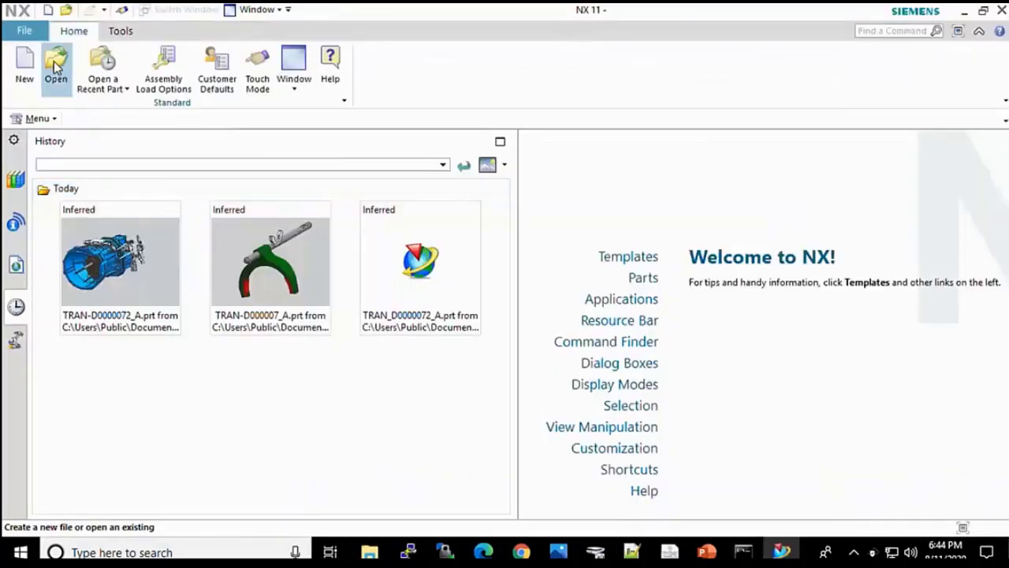
left_click(55, 69)
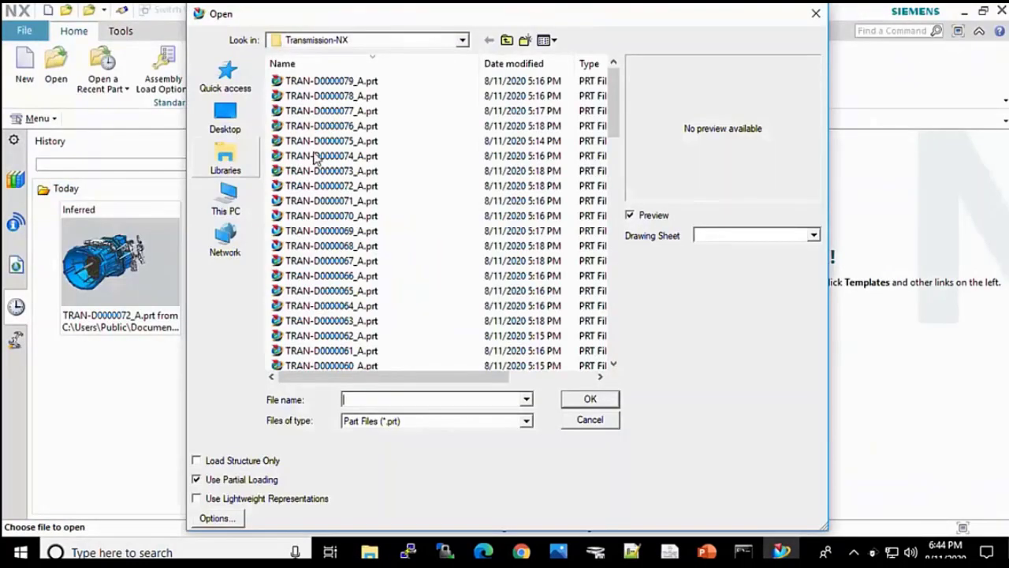
left_click(352, 186)
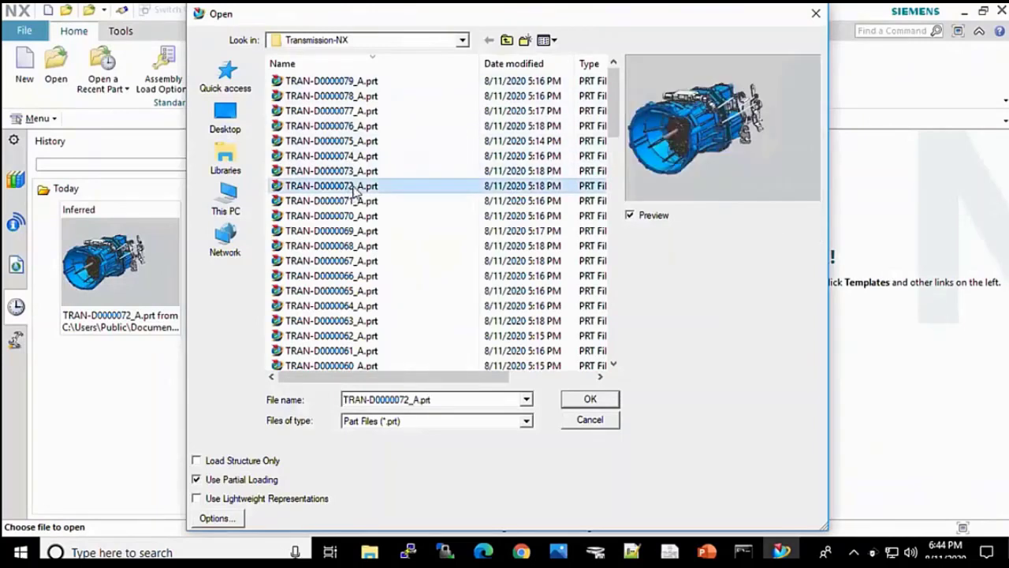
left_click(590, 399)
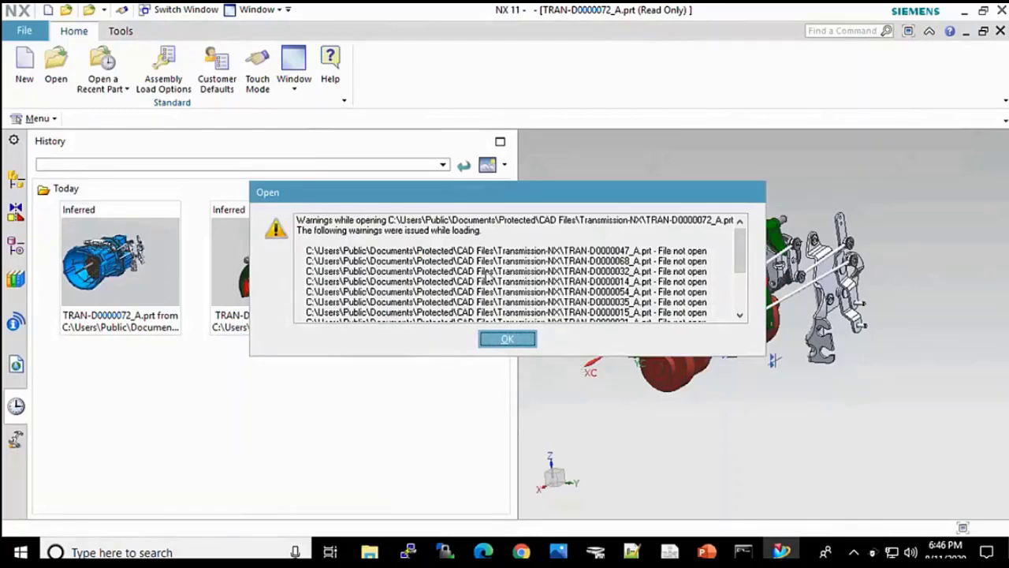
Step: Dismiss the warnings and hide TRAN-D0000023_A under TRAN-D0000073_A, then collapse the navigator nodes
left_click(507, 339)
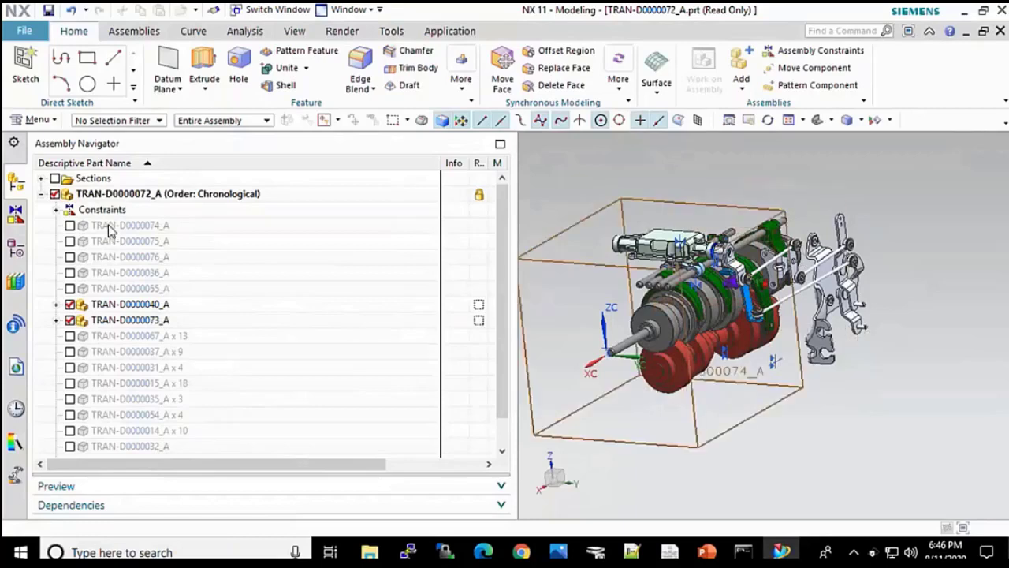
left_click(56, 304)
left_click(56, 352)
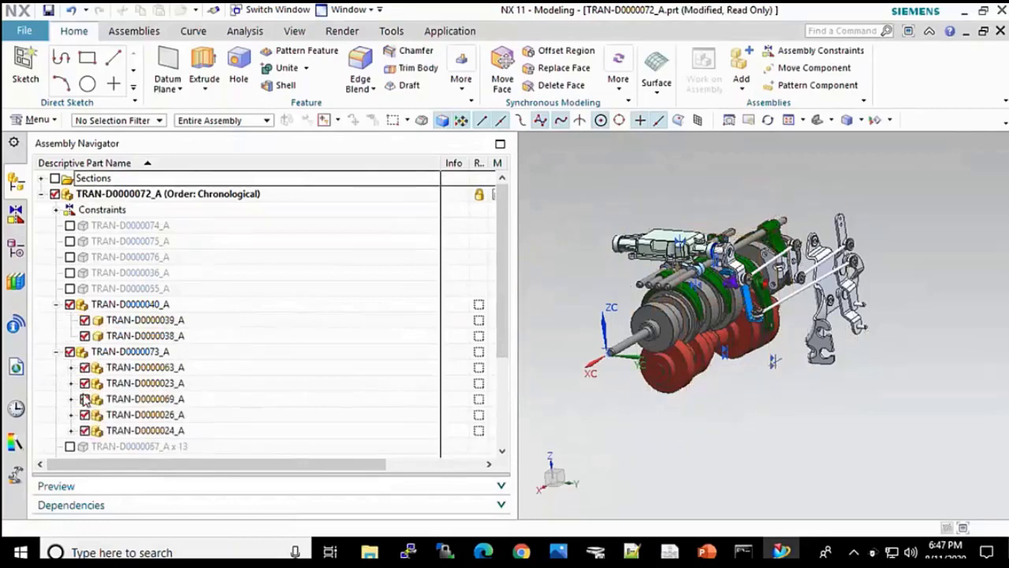
left_click(84, 383)
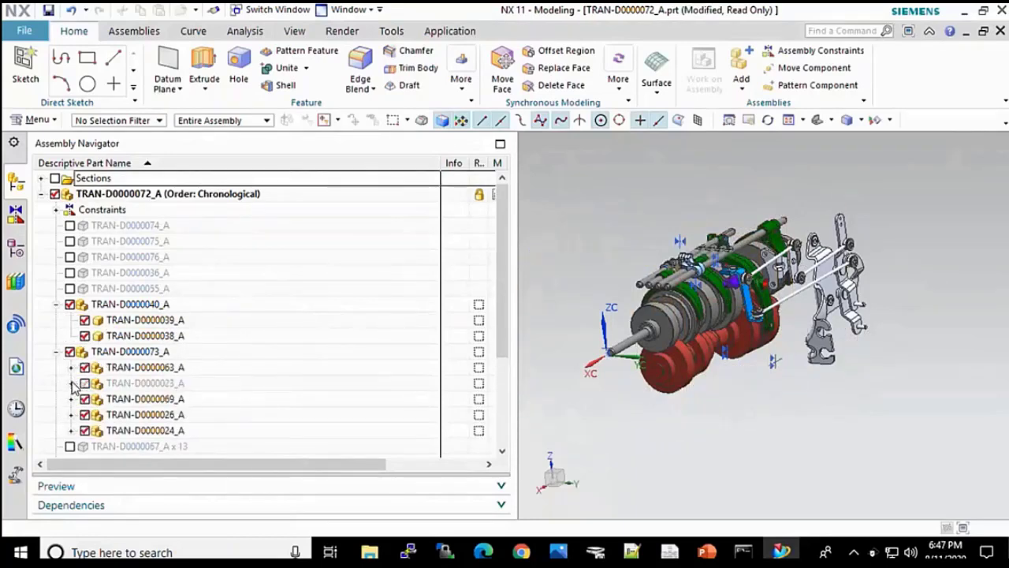
left_click(70, 384)
left_click(84, 352)
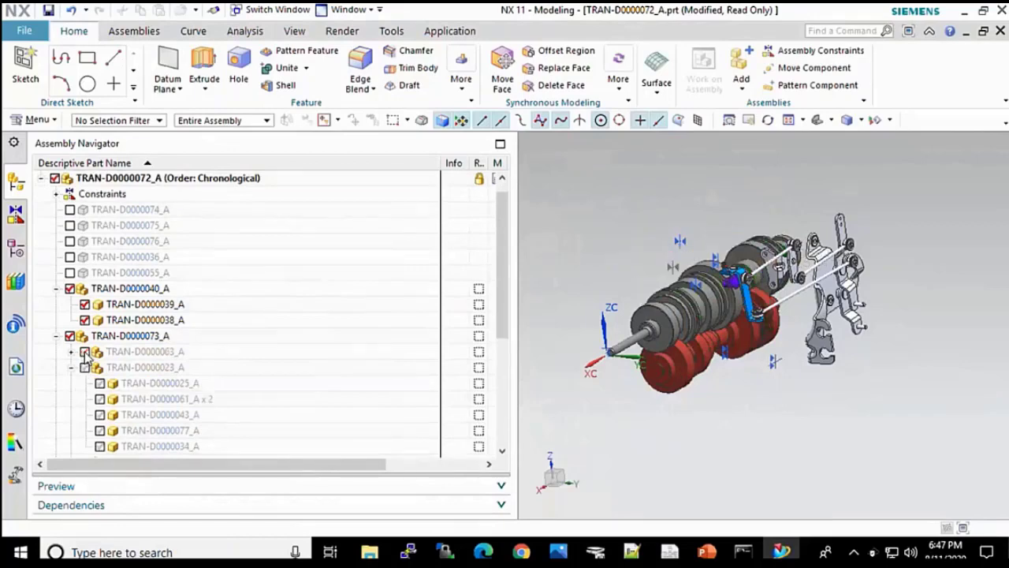
left_click(84, 352)
left_click(57, 336)
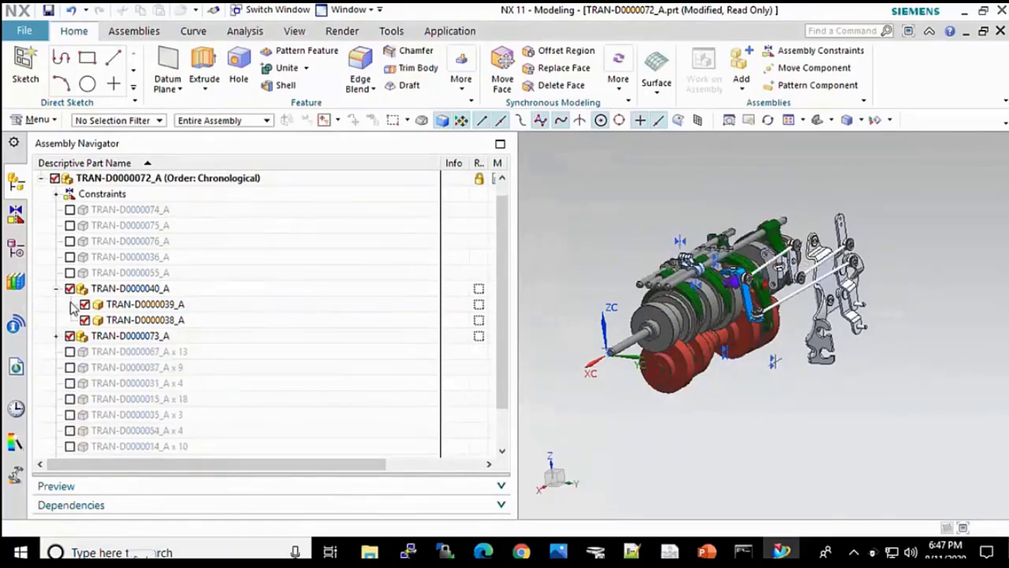
left_click(56, 289)
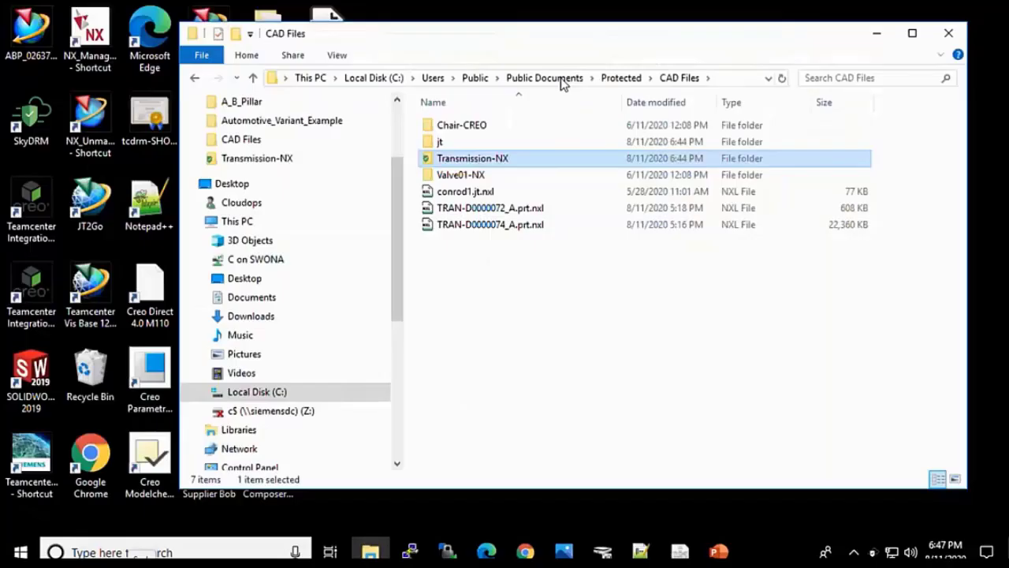
Step: Open TRAN-D0000072_A.prt.nxl in SkyDRM Viewer with SkyDRM > View file
left_click(496, 209)
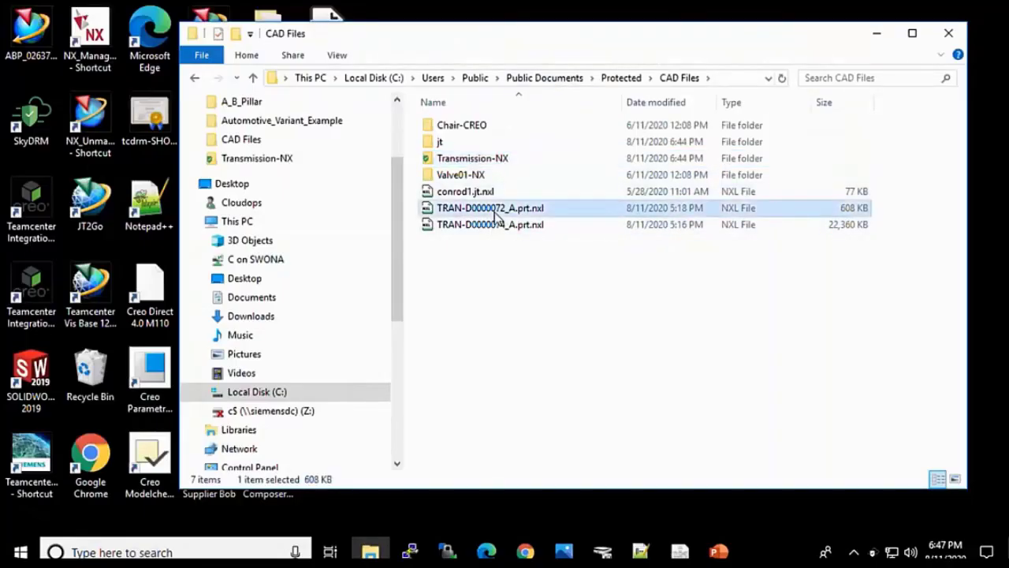
right_click(496, 211)
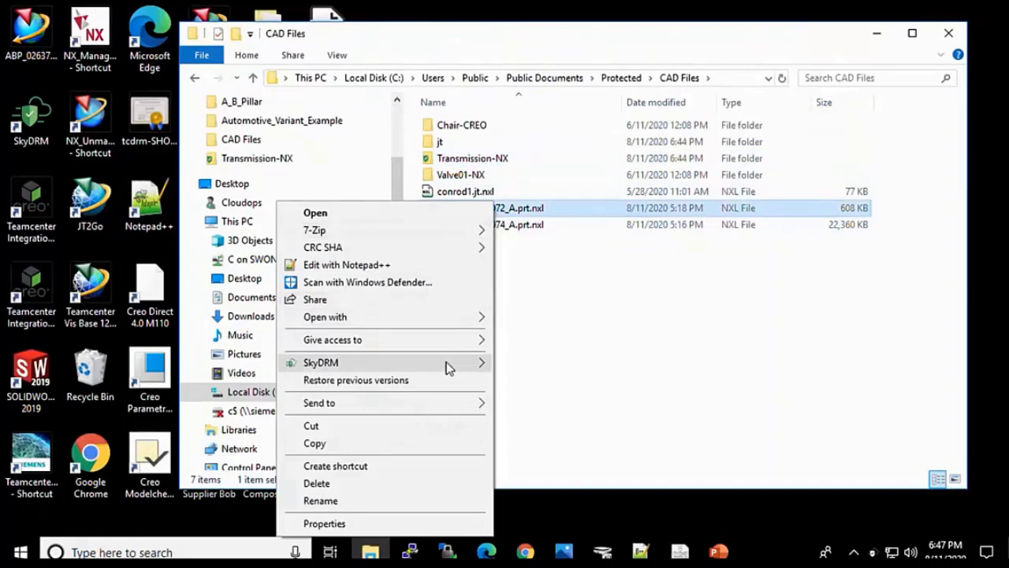
mouse_move(469, 364)
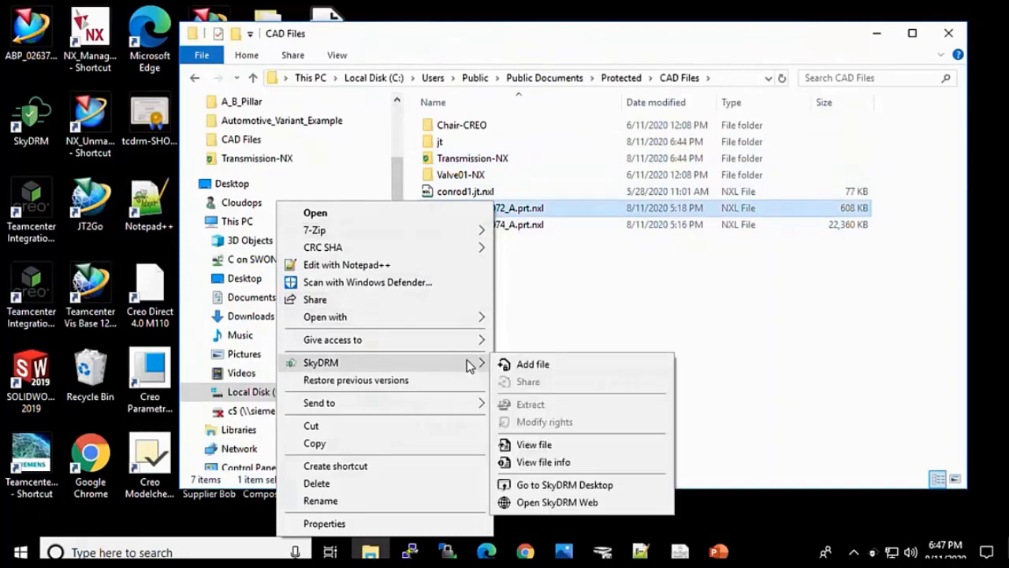
left_click(535, 444)
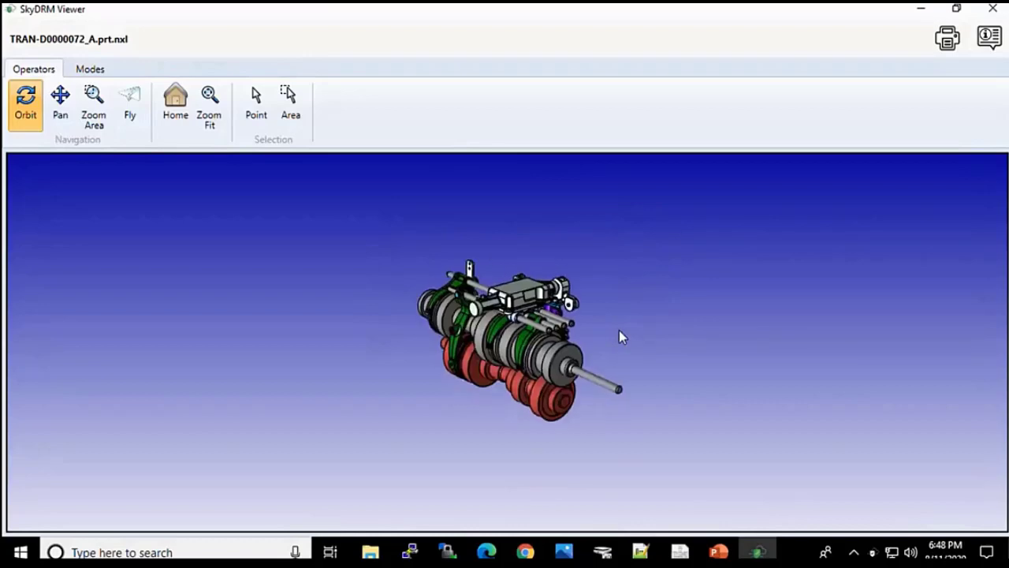
Step: Orbit the protected PRT transmission model to a new viewing angle
left_click_drag(541, 357, 703, 289)
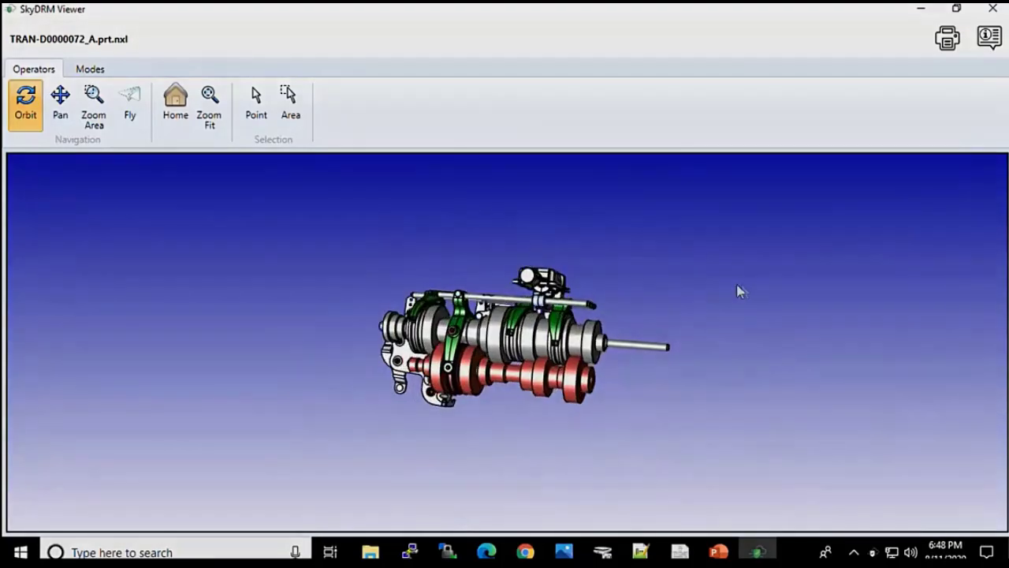